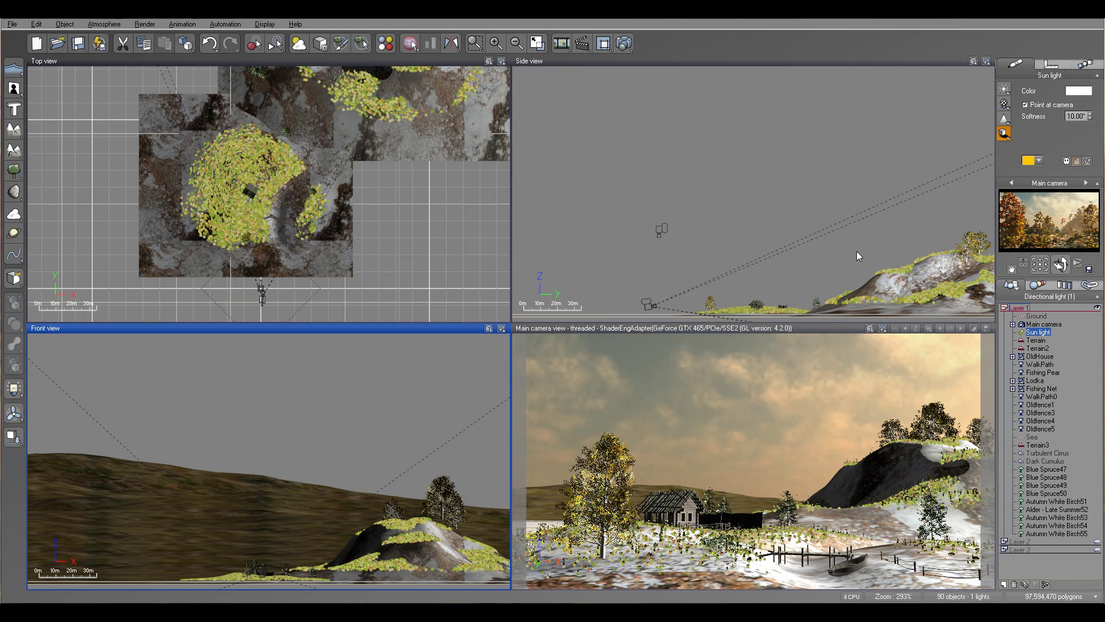
Choose the Superior quality preset in Vue's Render Options and confirm.
right_click_drag(868, 254, 855, 230)
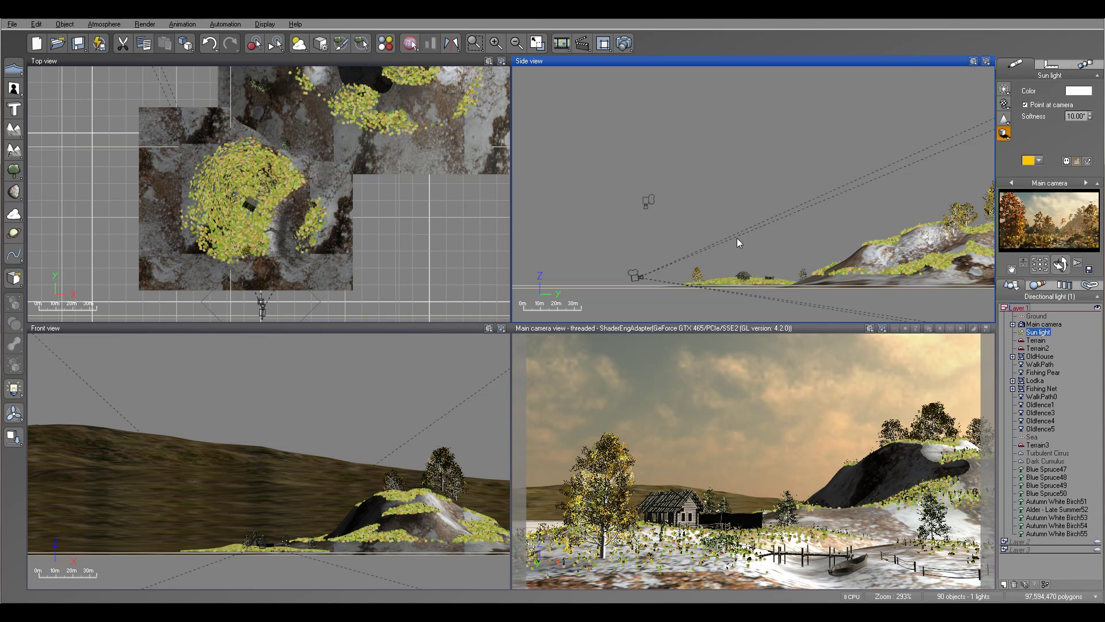
left_click(624, 45)
left_click(358, 152)
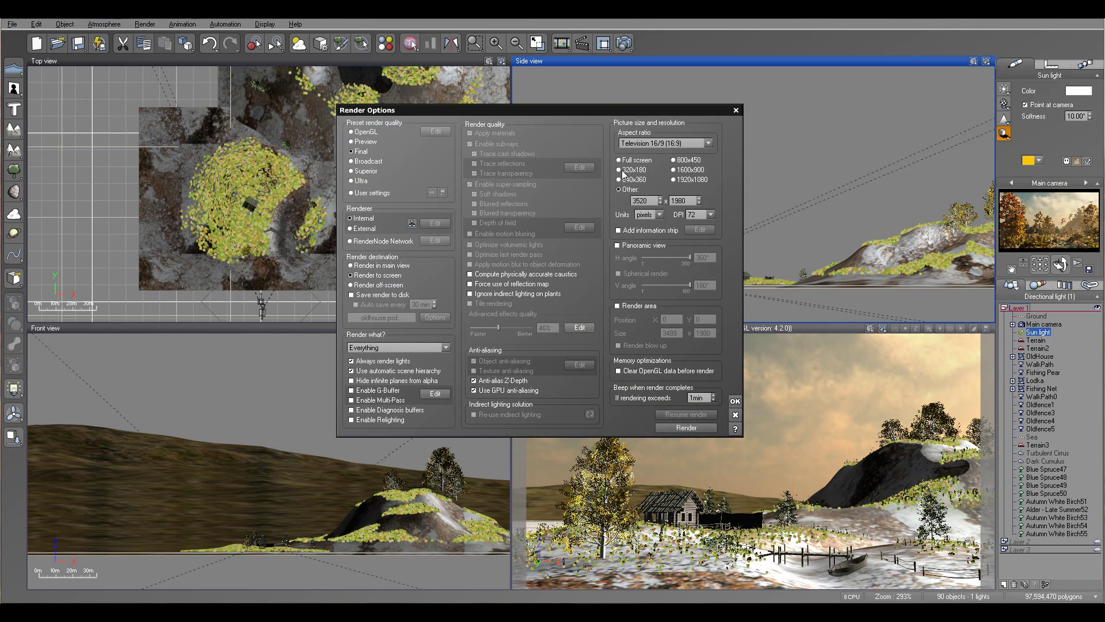
left_click(364, 172)
left_click(737, 400)
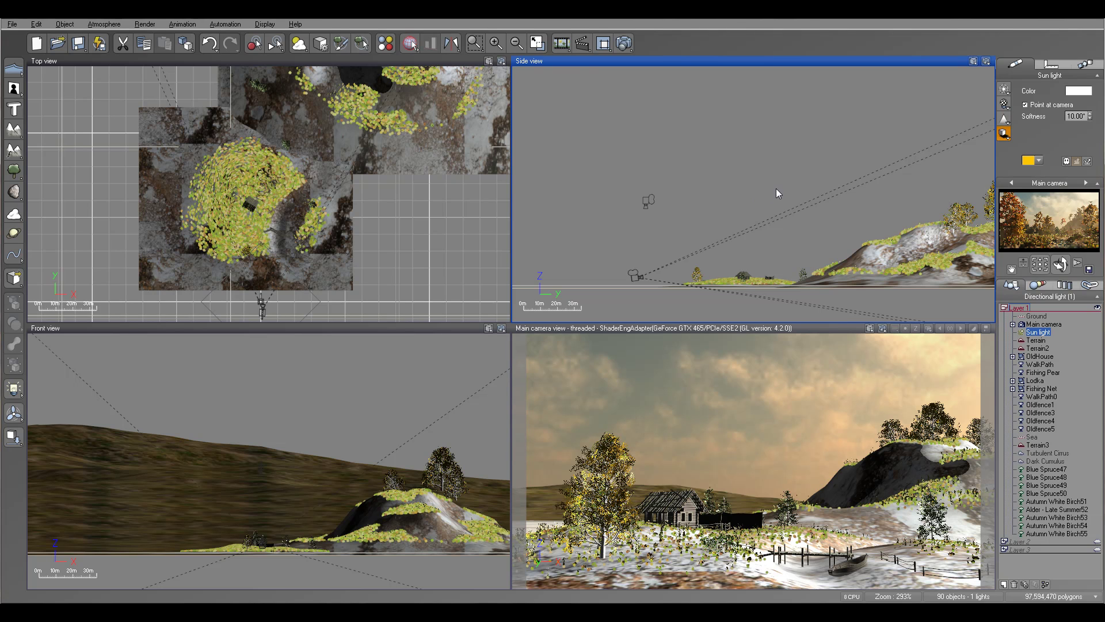
Pan the orthographic views, then bring the ranchcomputing.com browser window to the front.
right_click_drag(765, 181, 743, 213)
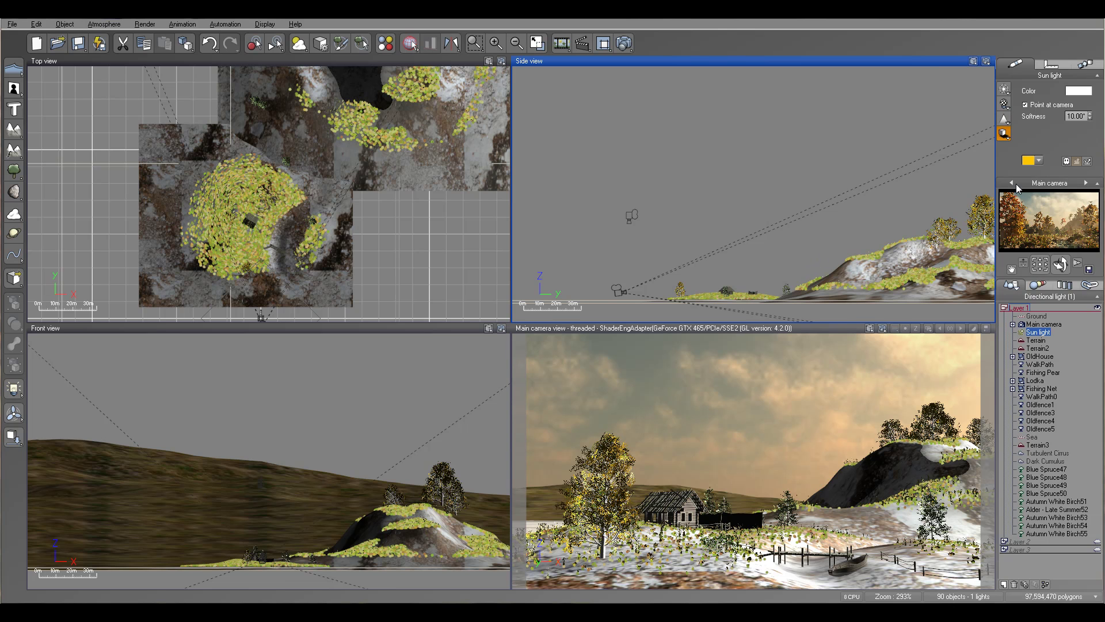
key("alt+Tab")
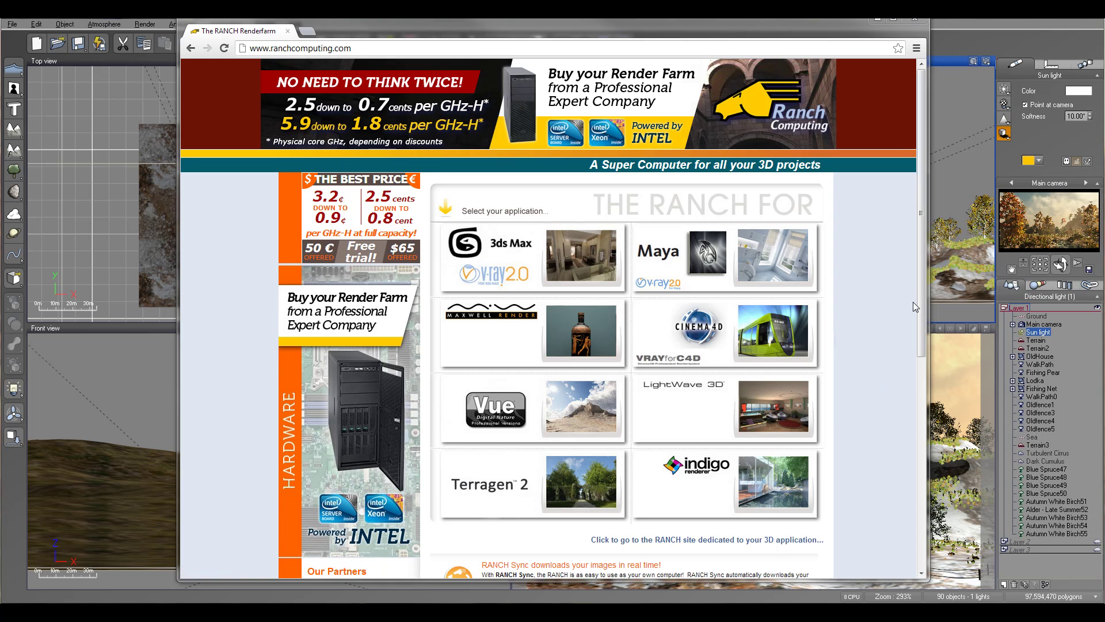
Scroll the RANCH home page down and back up to view the application tiles.
scroll(702, 277, "down", 1)
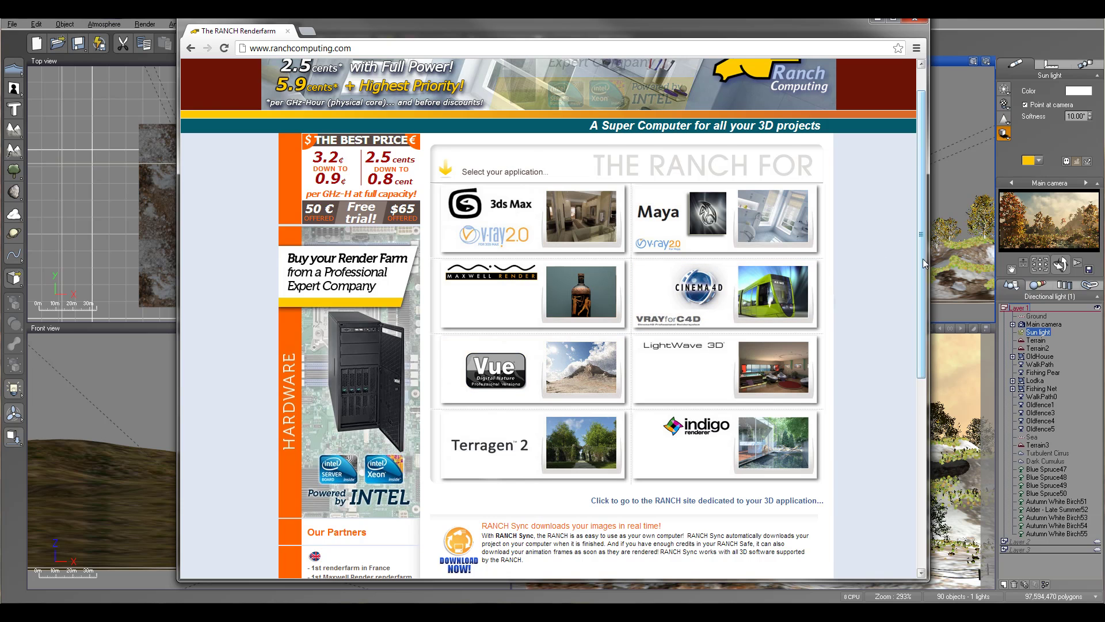
scroll(924, 264, "up", 1)
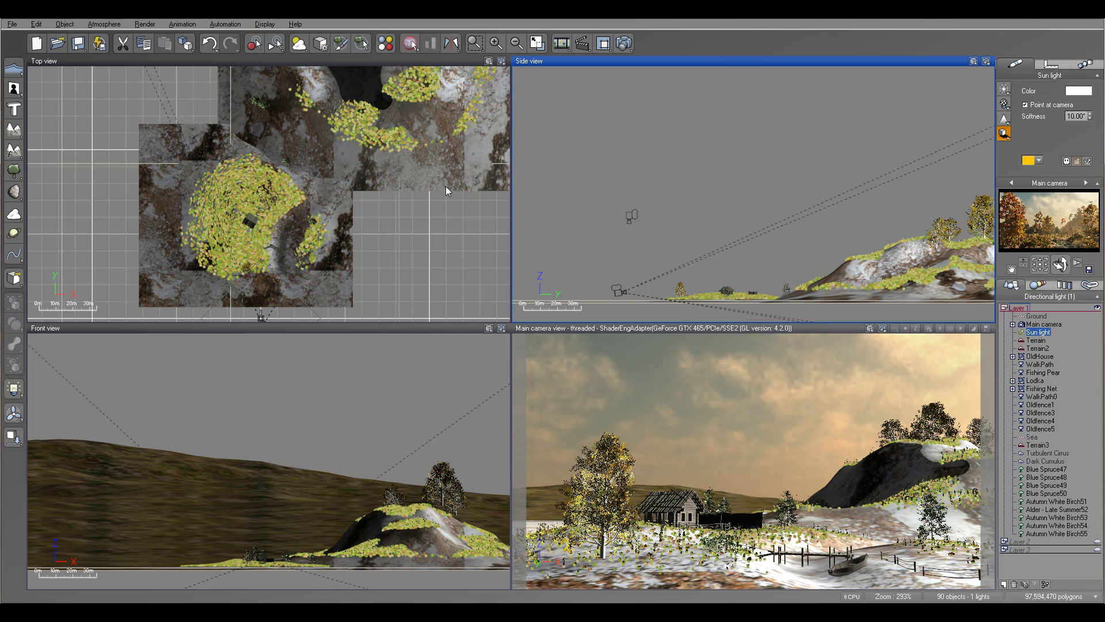
left_click(104, 24)
left_click(108, 75)
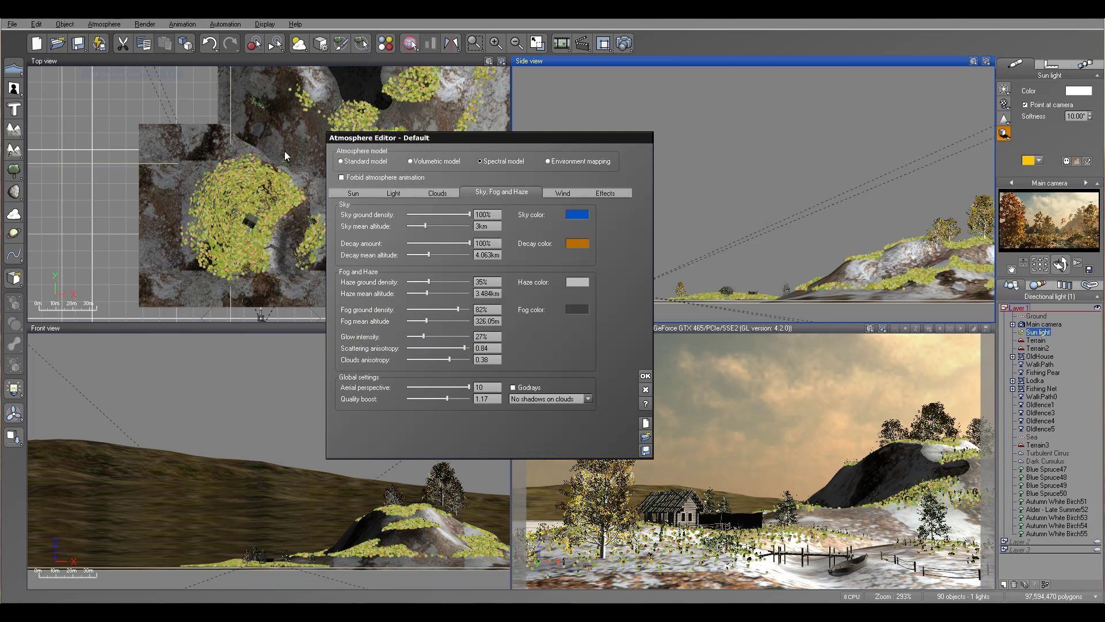
left_click(406, 192)
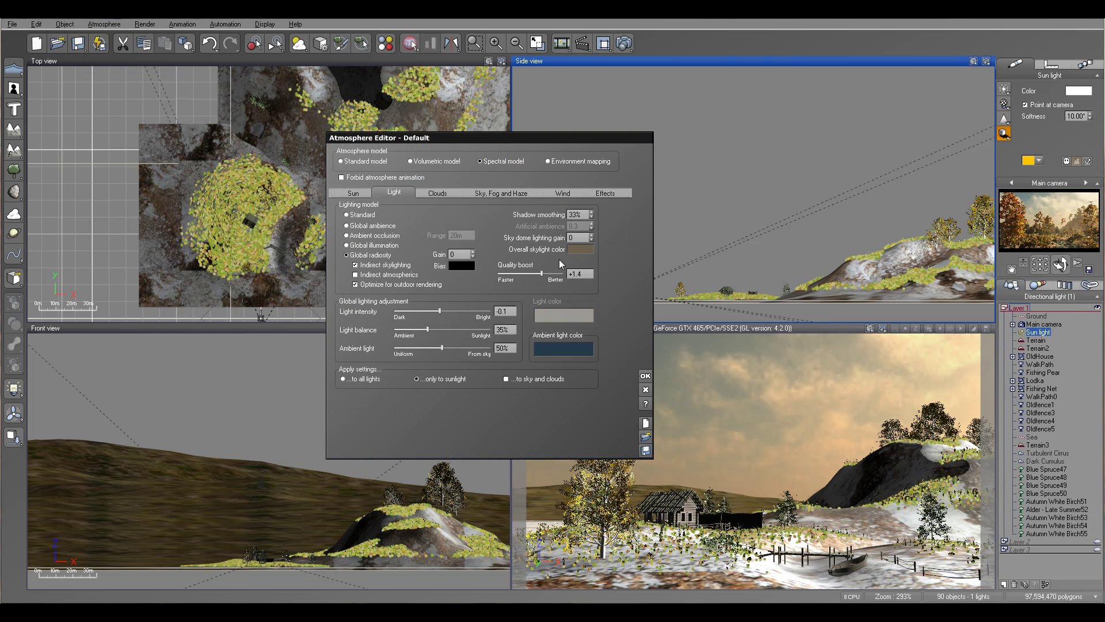
left_click(491, 192)
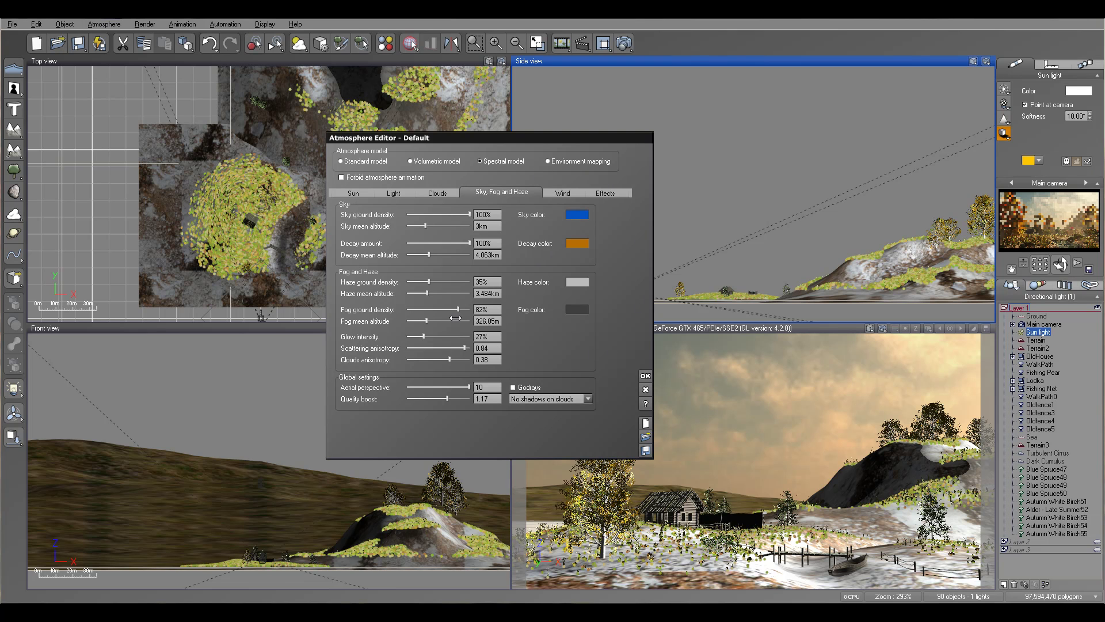
left_click(645, 376)
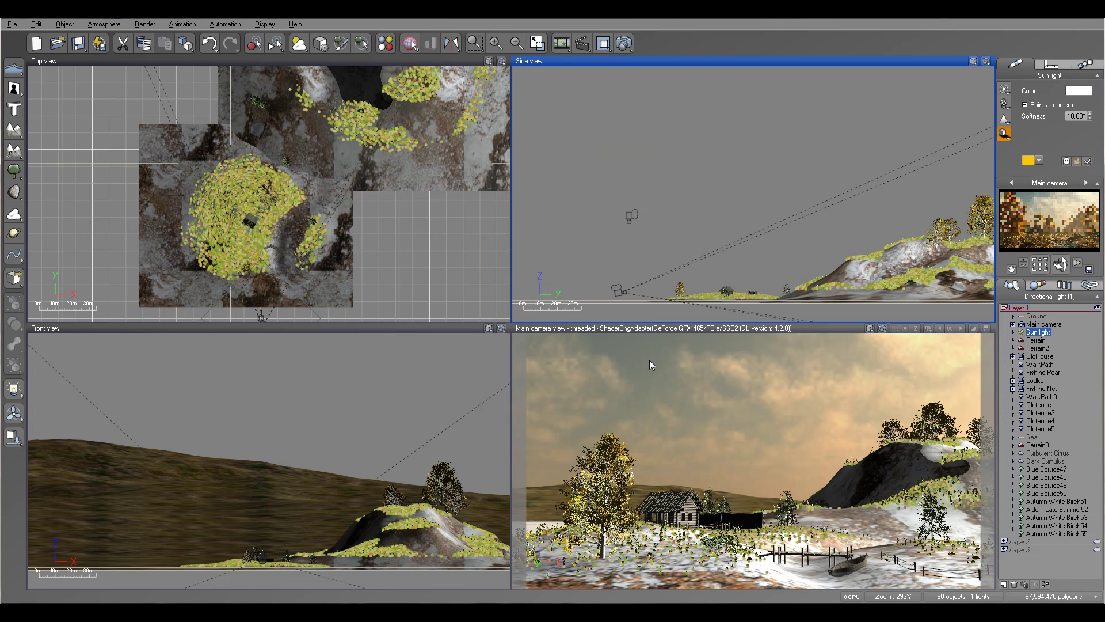
Enable Save render to disk as oldhouse.psd for the 3520 × 1980 render, leaving multi-pass options unchanged.
left_click(624, 43)
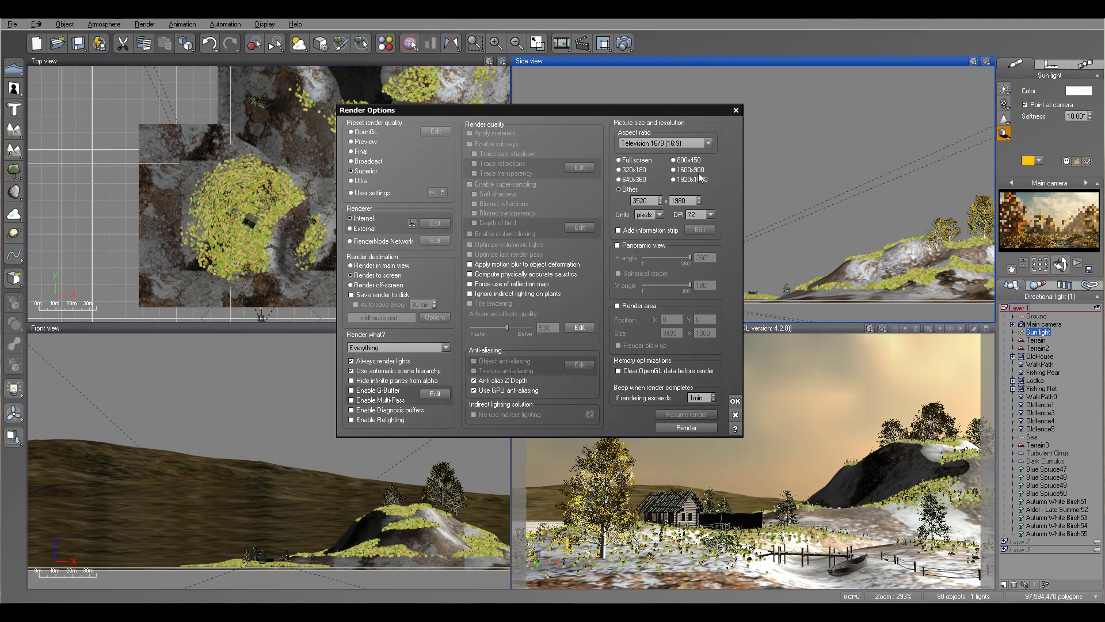
left_click(685, 201)
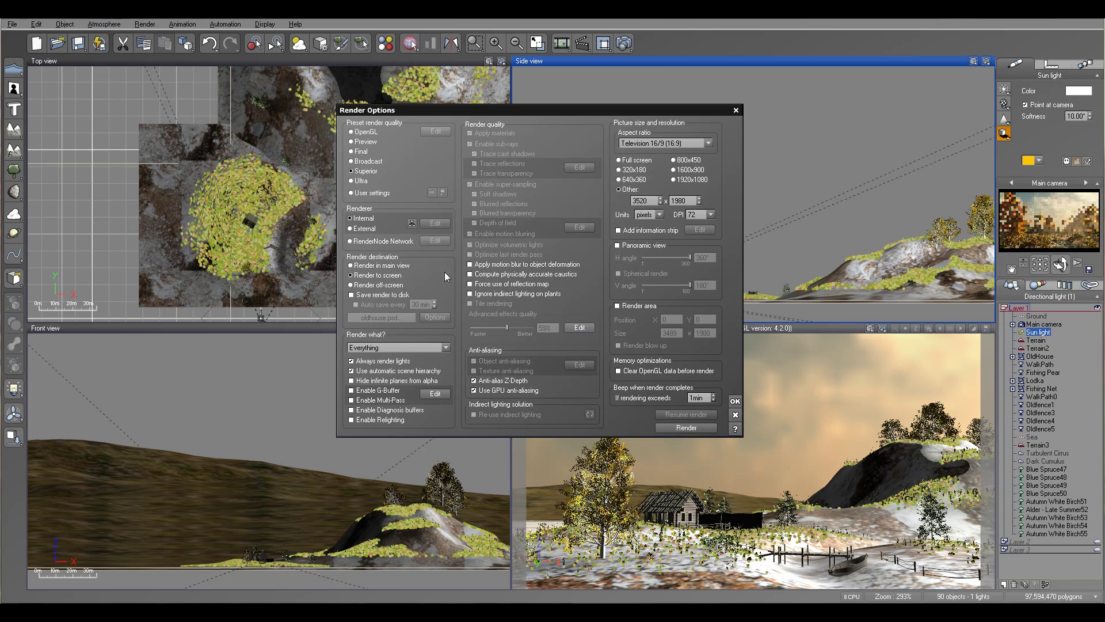
left_click(351, 295)
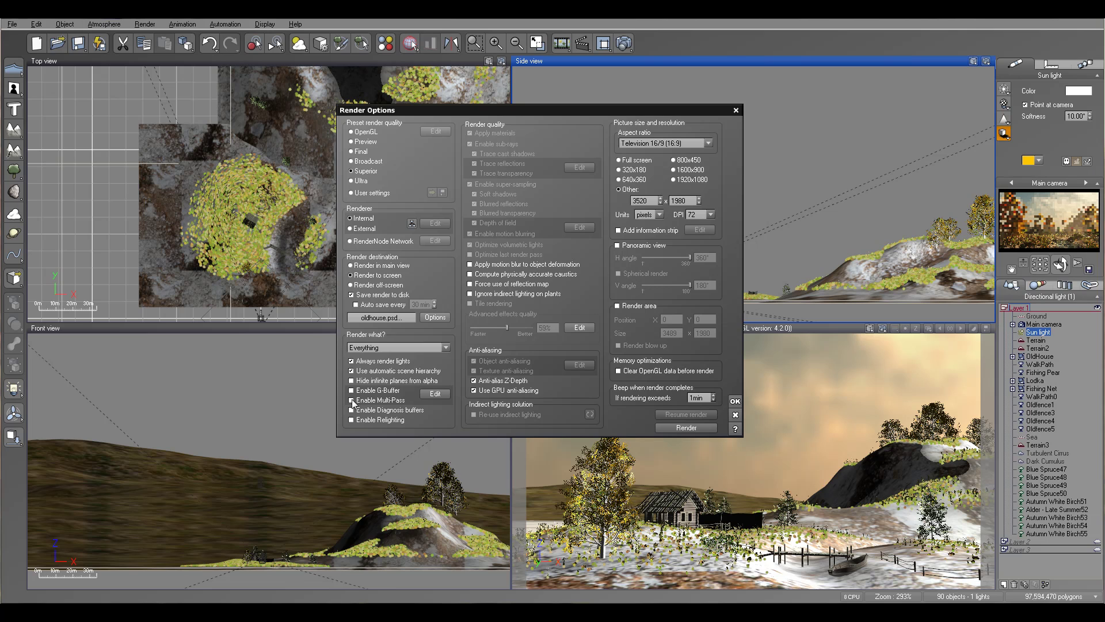
left_click(435, 394)
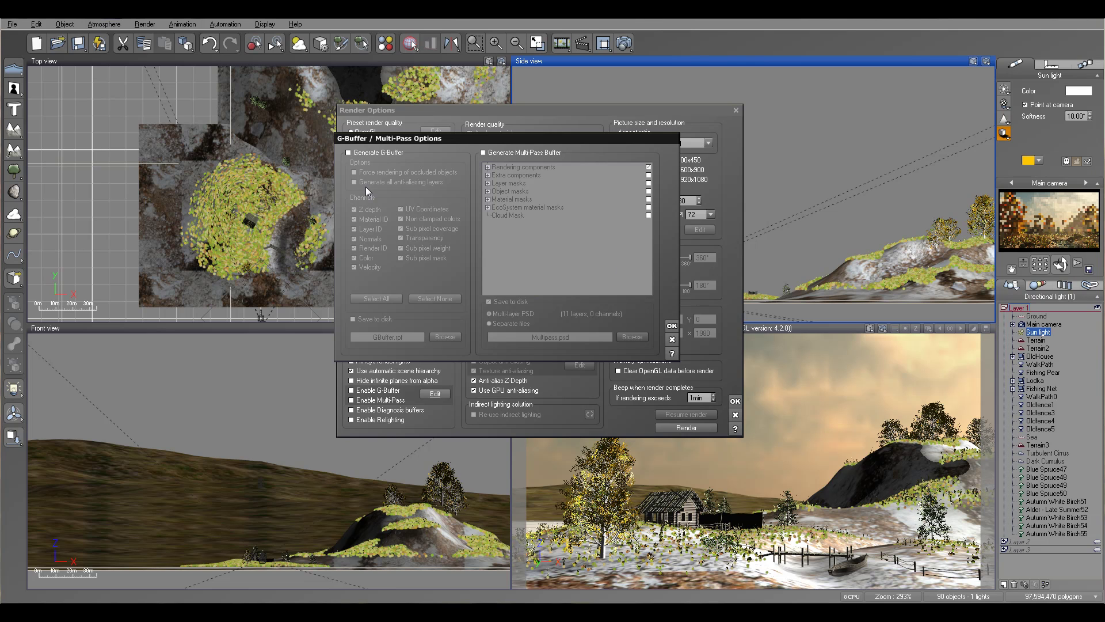
left_click(673, 339)
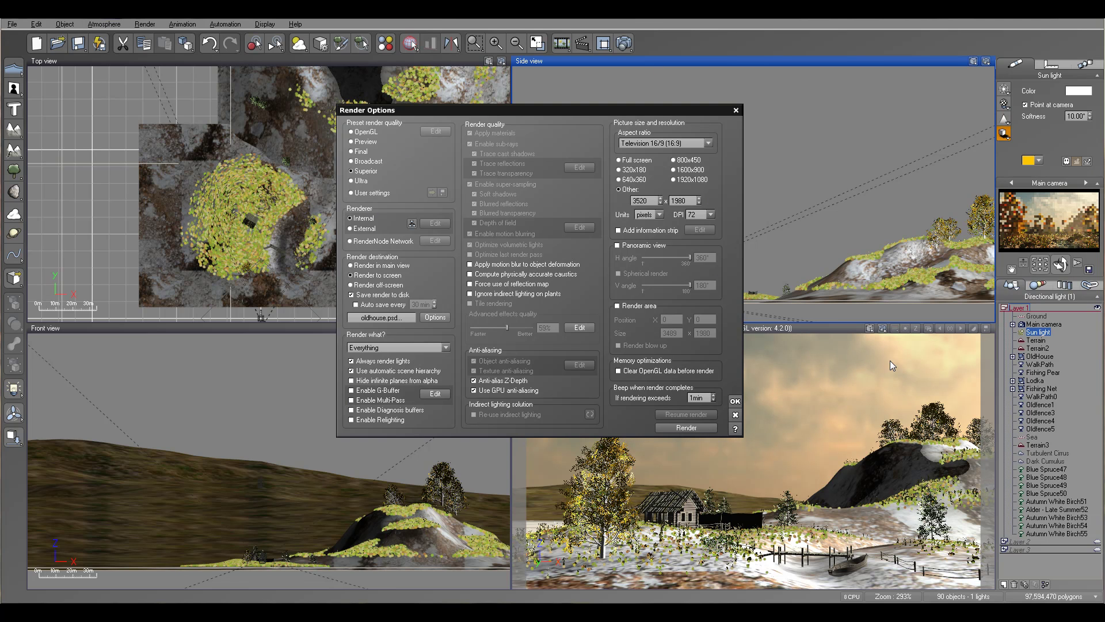
Confirm the render settings and save the Vue scene.
left_click(735, 402)
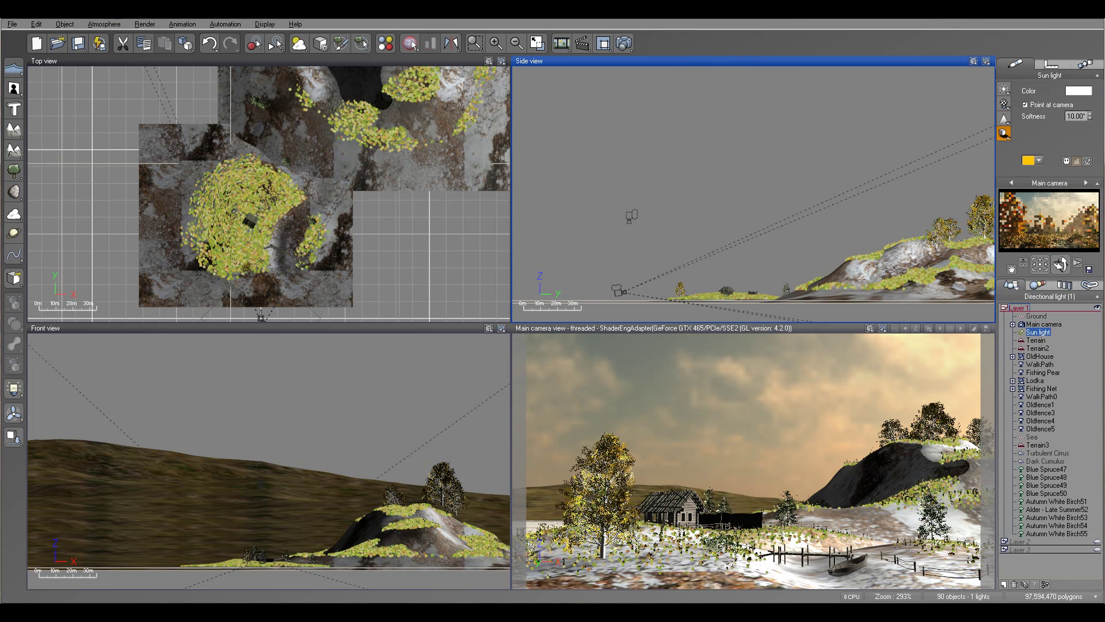
left_click(12, 24)
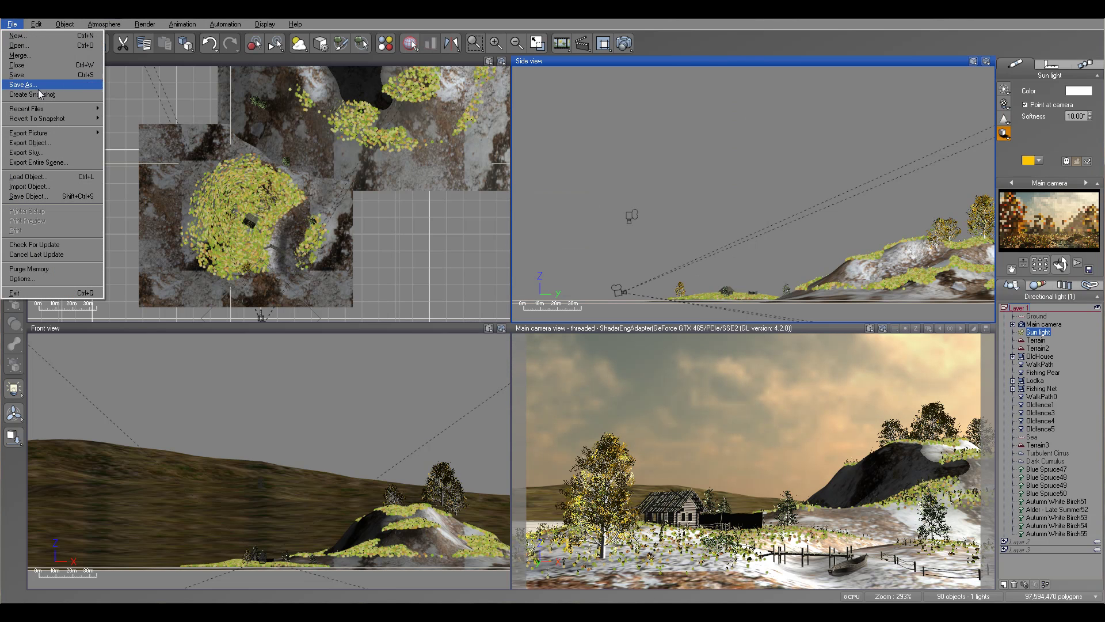
left_click(48, 75)
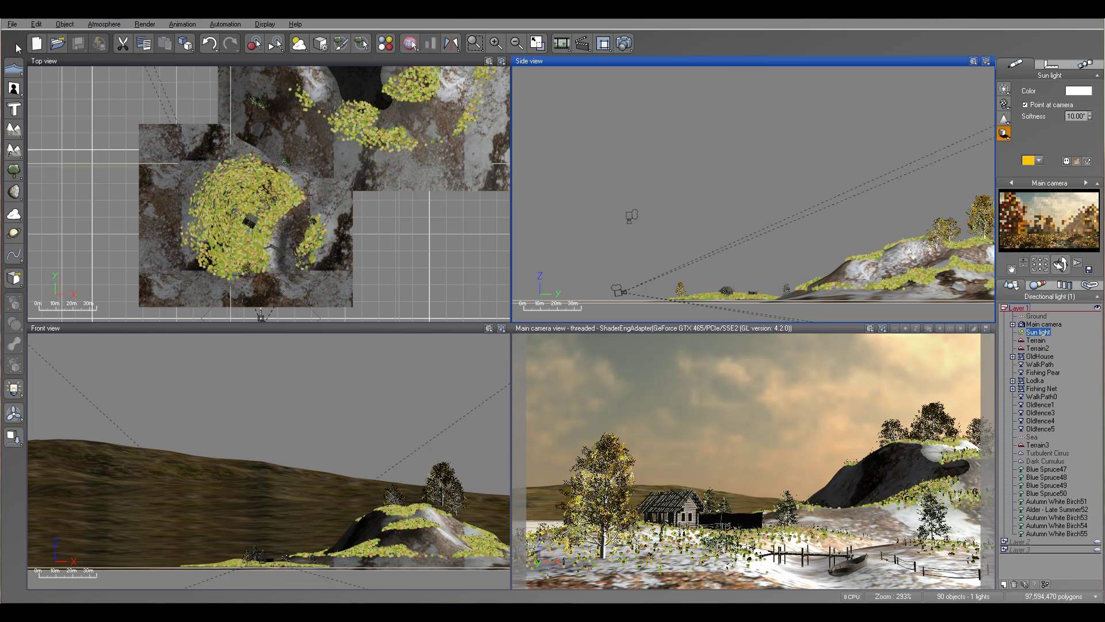
Select oldhouse.vue in the Save As dialog, then cancel without renaming.
left_click(12, 24)
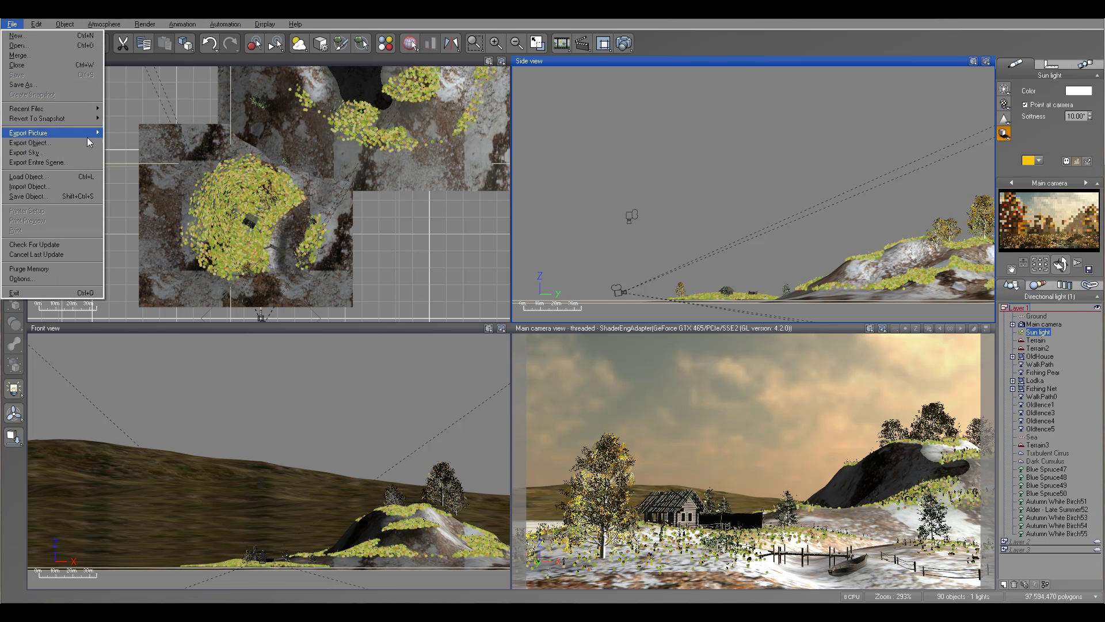
left_click(42, 86)
left_click(259, 115)
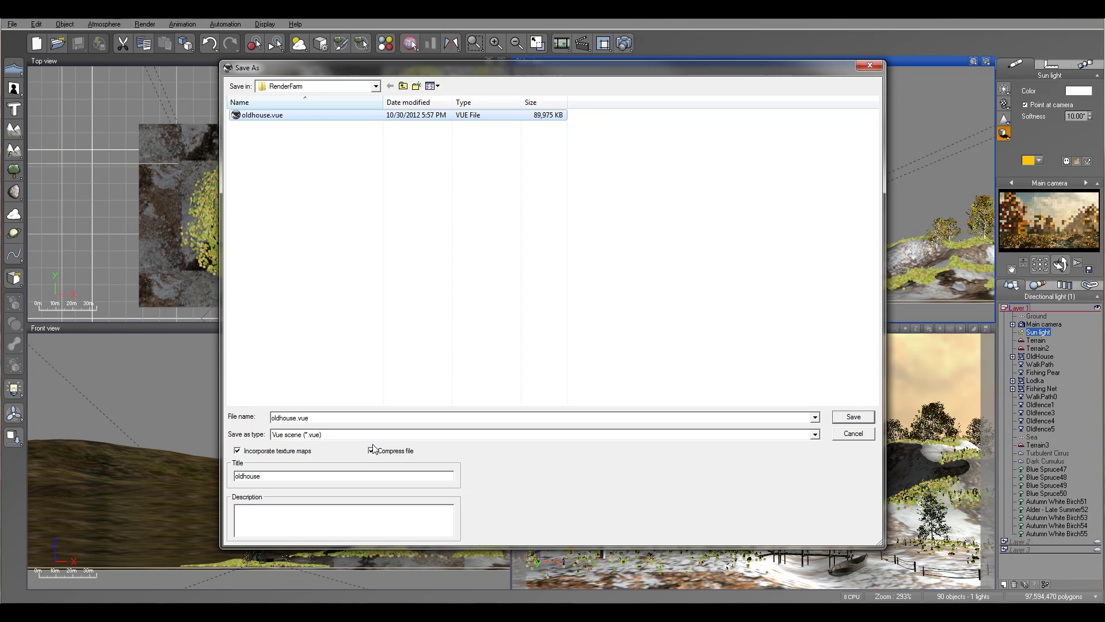
left_click(853, 438)
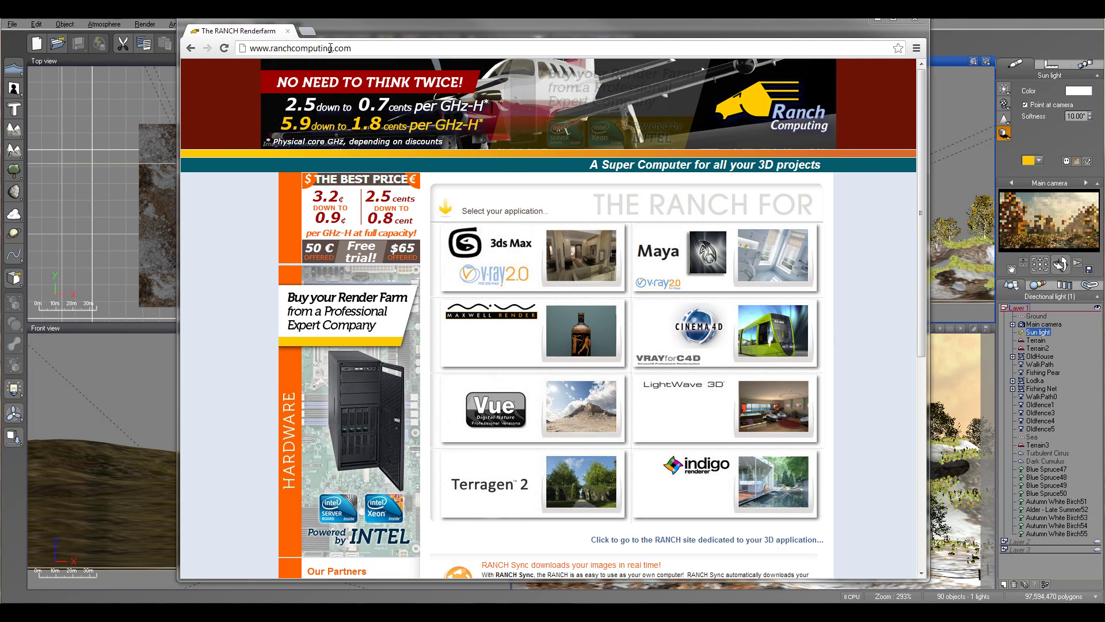
Go to RANCH's Vue site registration page and begin entering the account login.
left_click(535, 421)
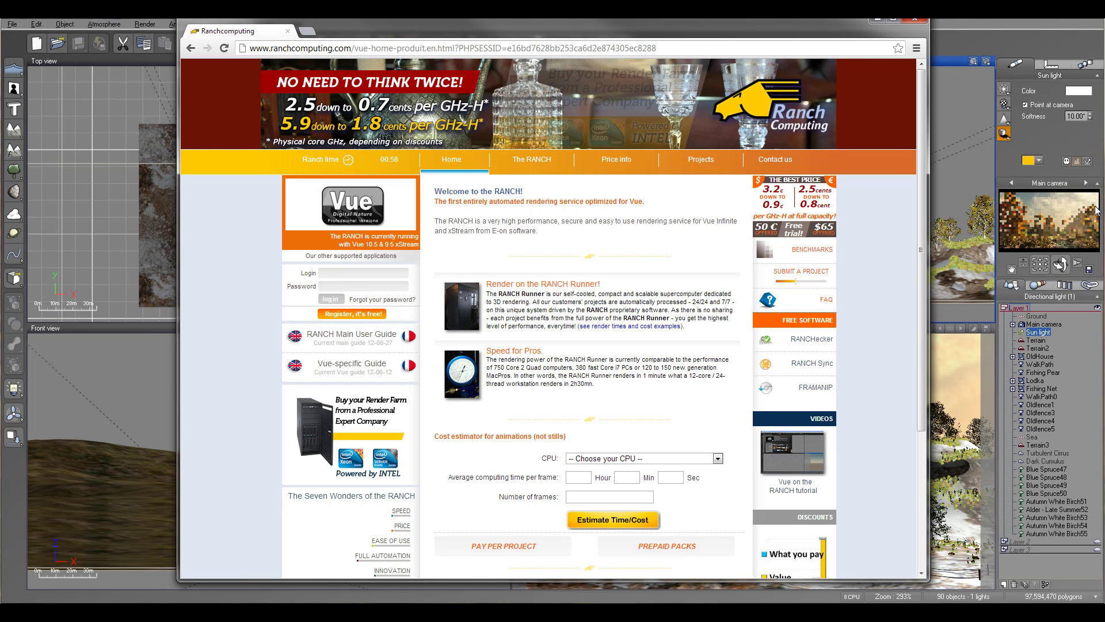
left_click(369, 314)
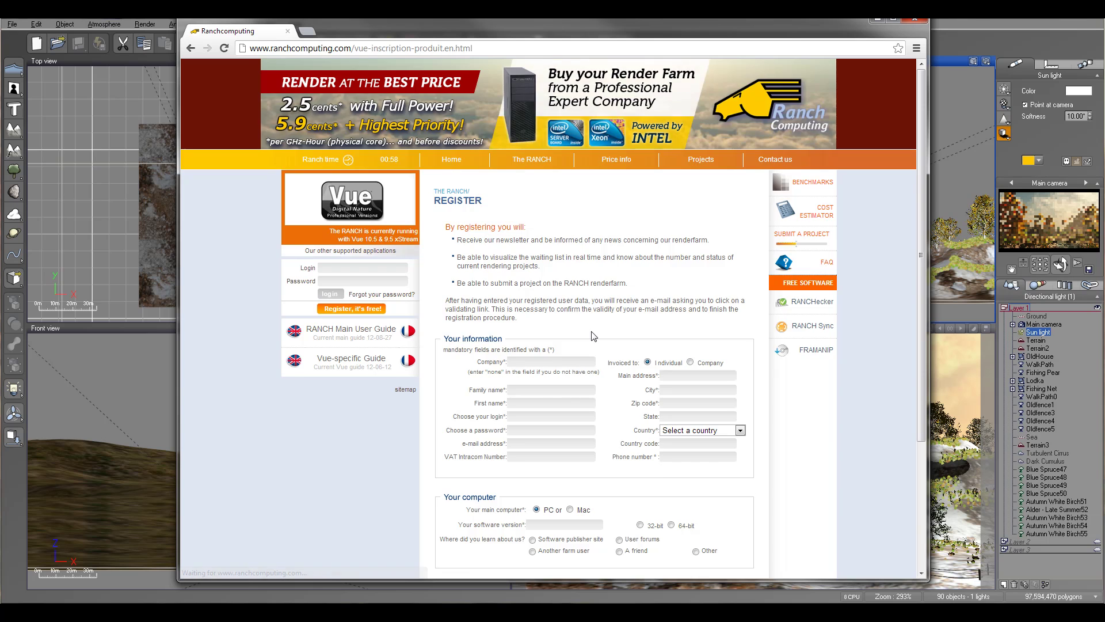
scroll(593, 337, "down", 3)
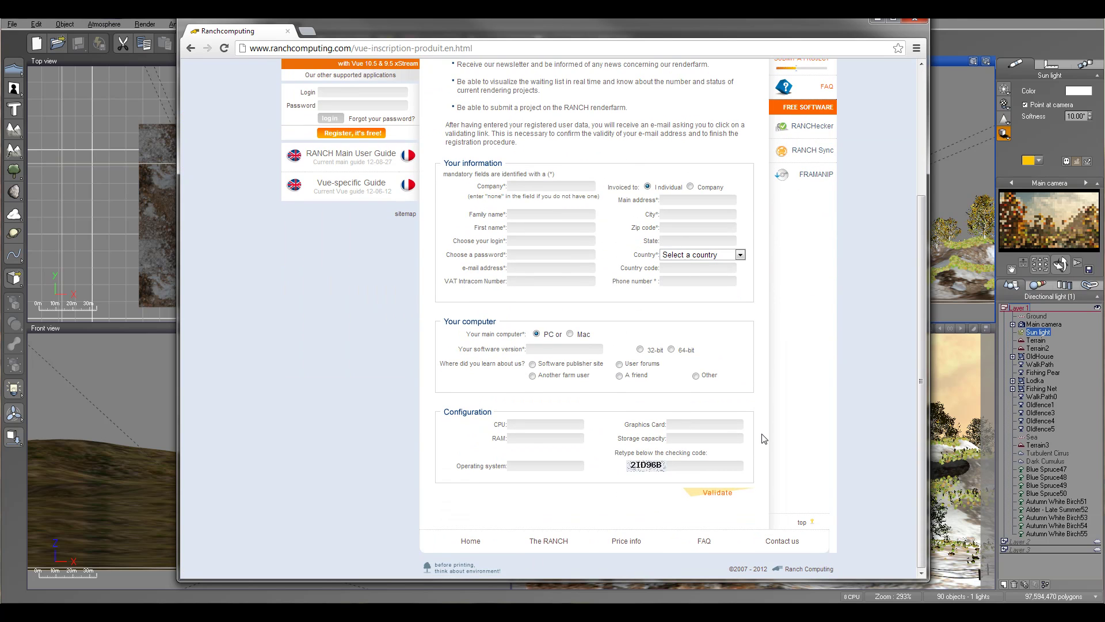
scroll(765, 432, "up", 3)
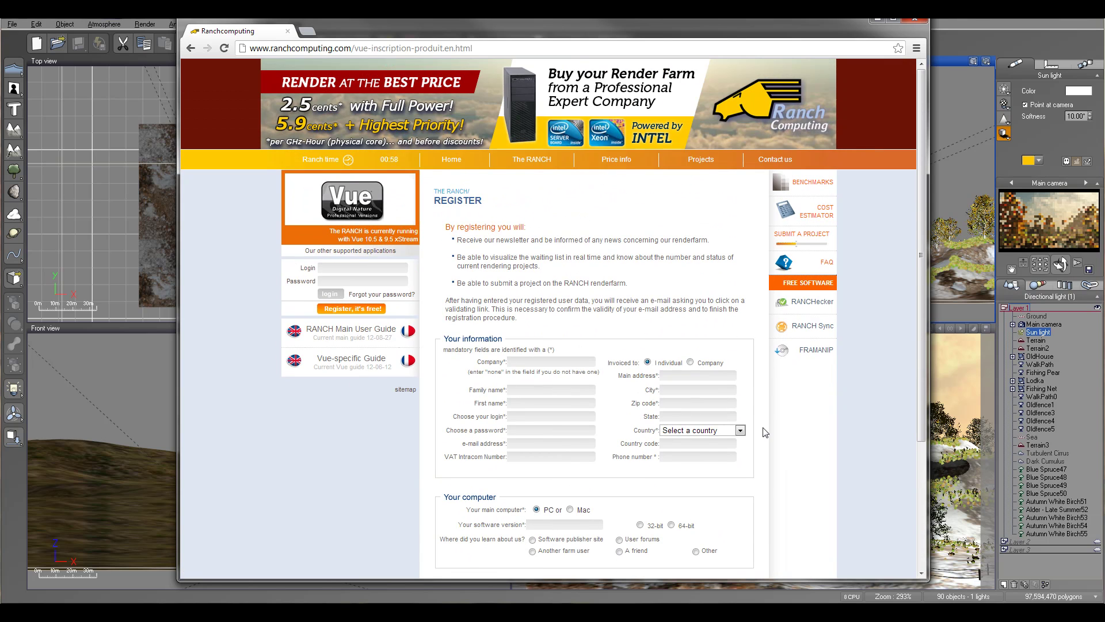
left_click(340, 268)
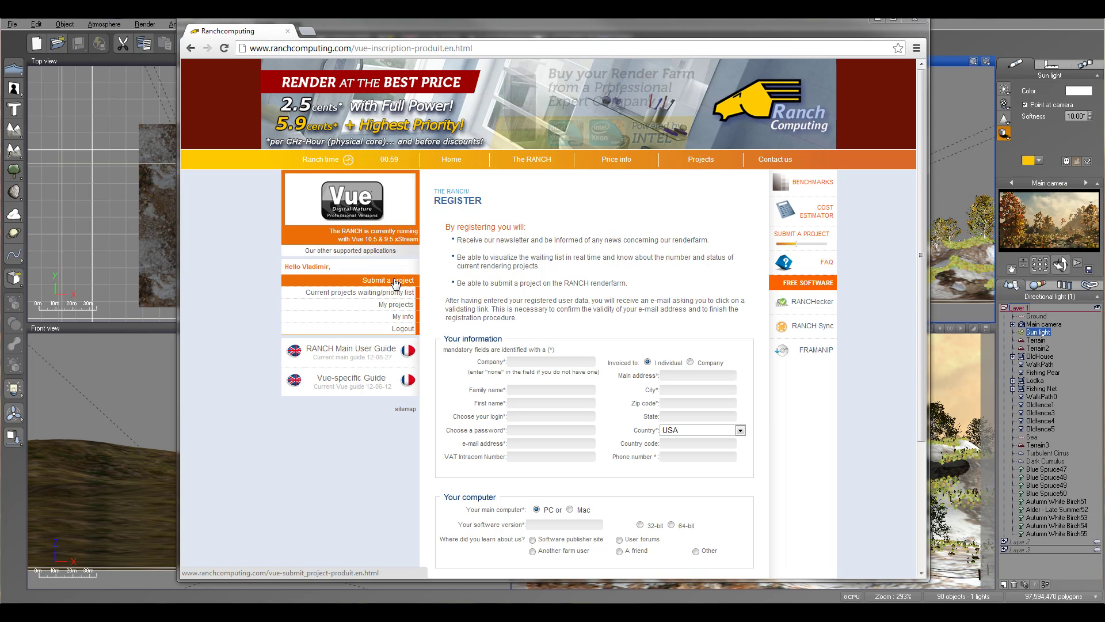
Open the current projects waiting/priority list and scroll through the queue table.
left_click(392, 293)
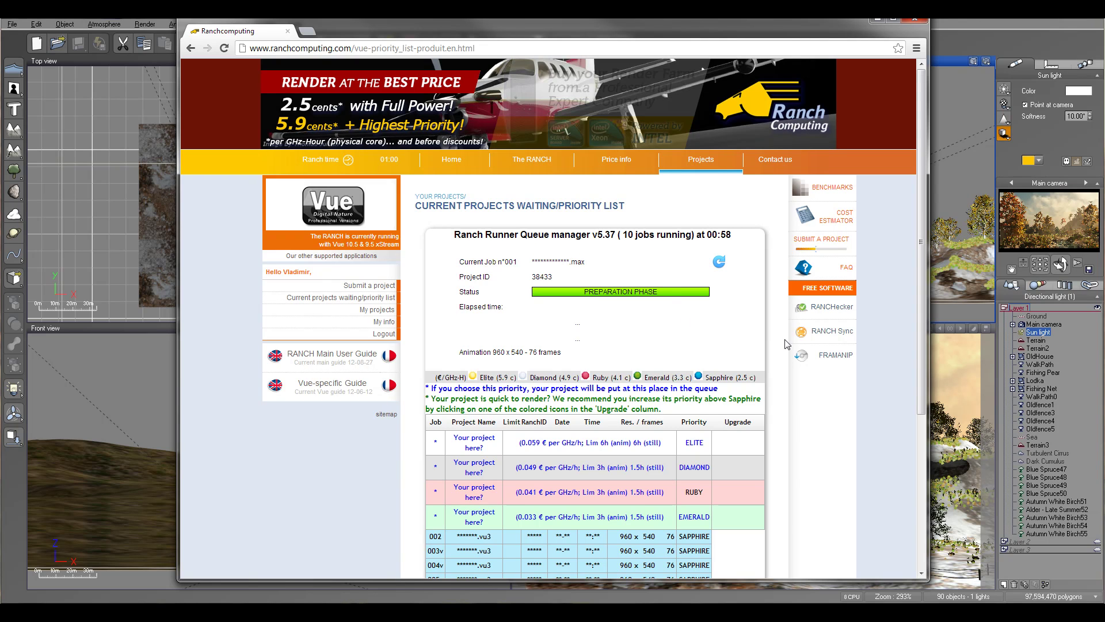
scroll(766, 339, "down", 2)
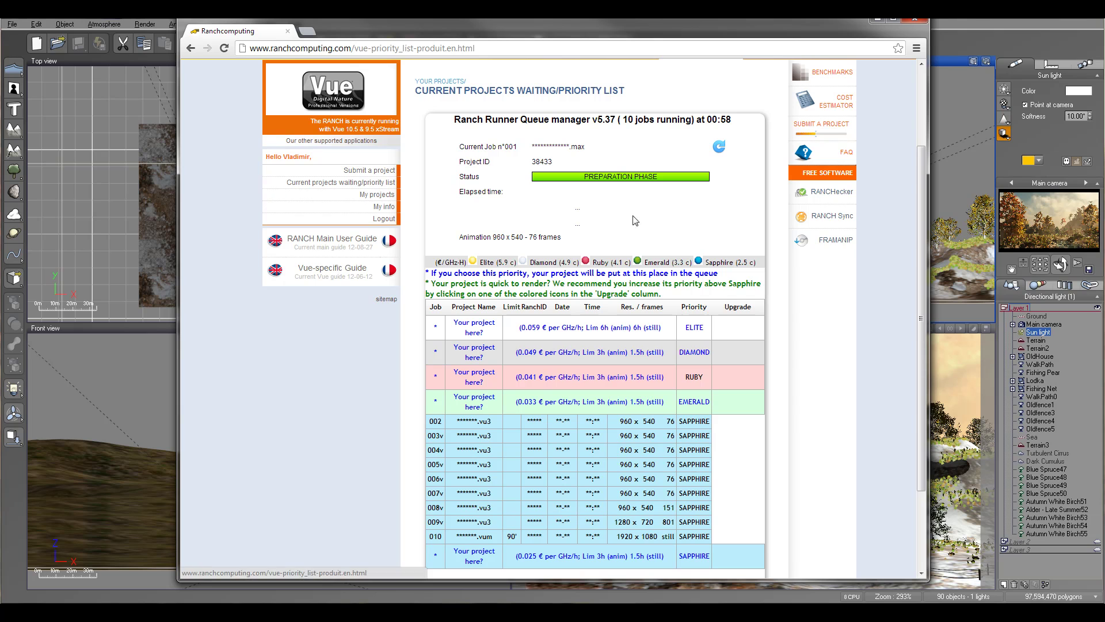
scroll(850, 321, "down", 1)
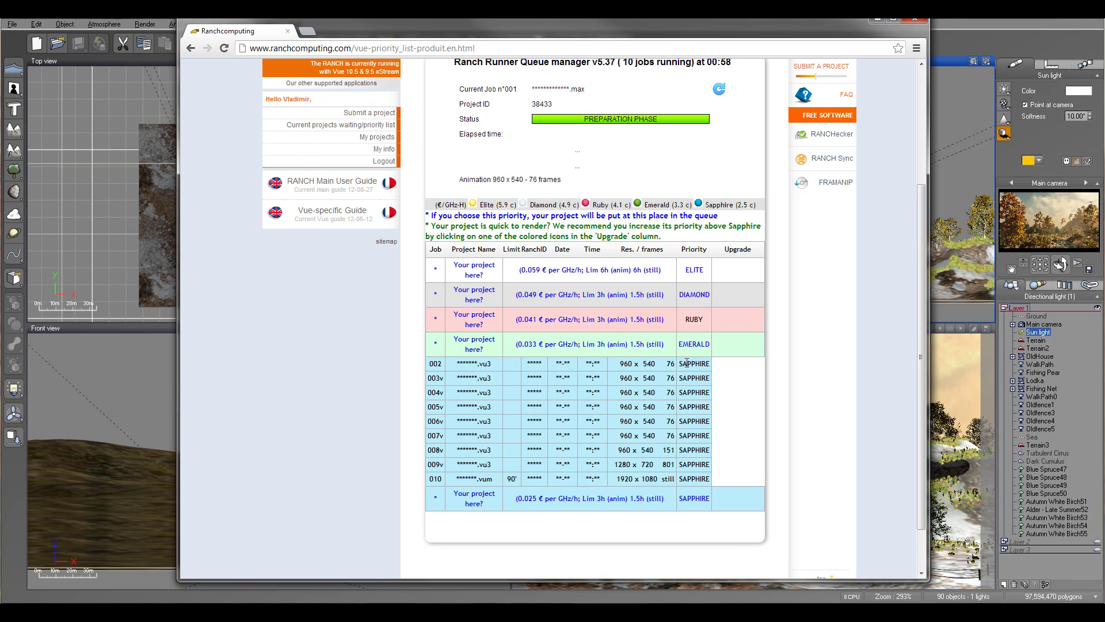
scroll(799, 424, "up", 3)
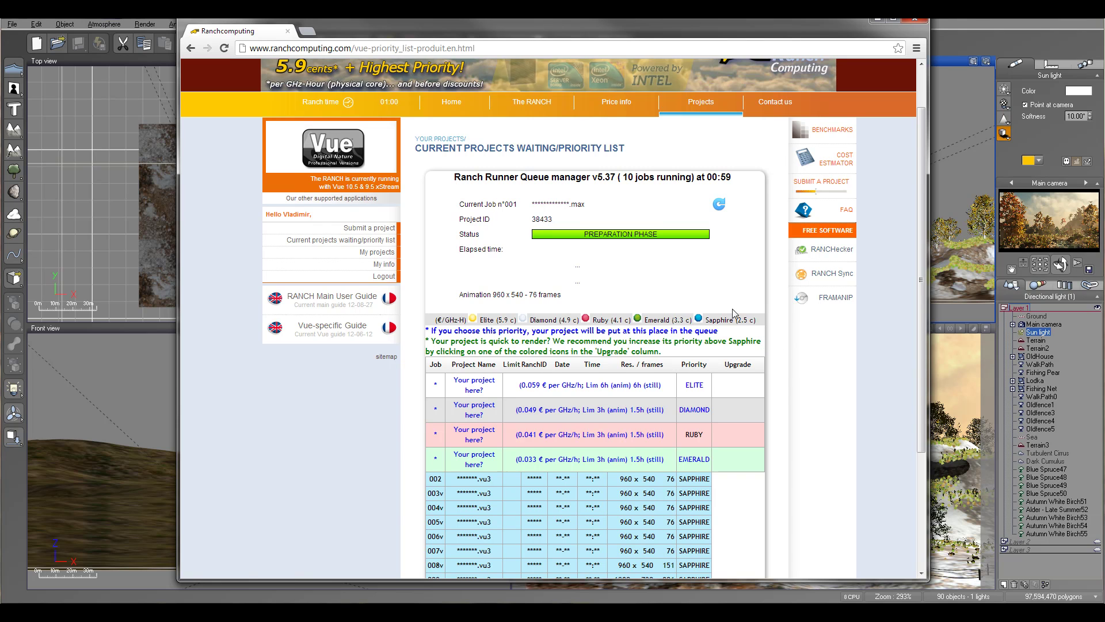
scroll(780, 389, "down", 2)
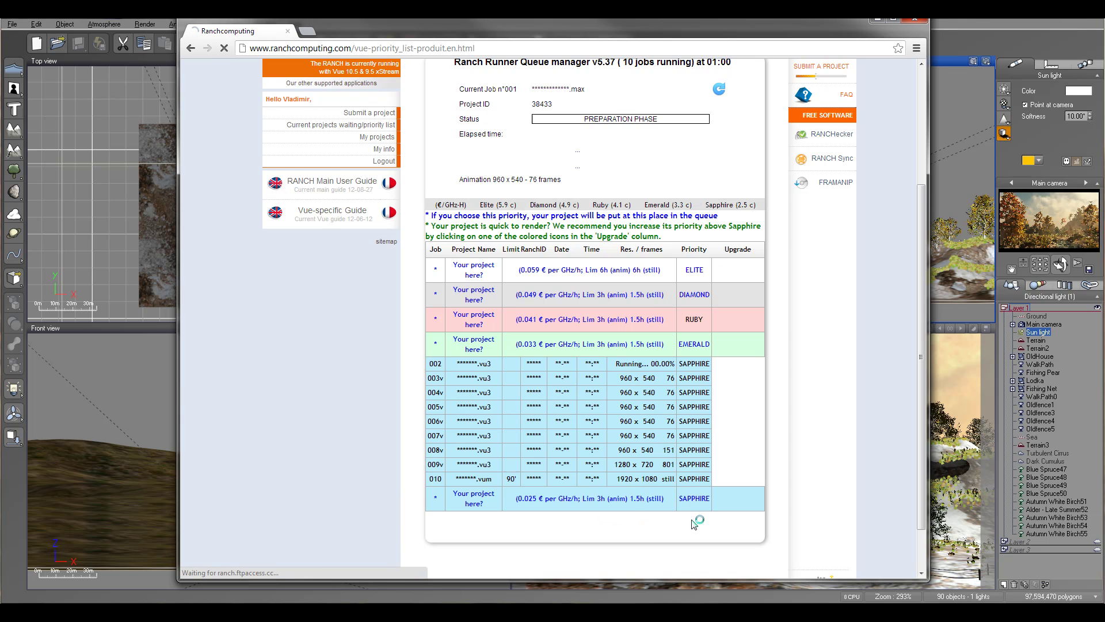
scroll(796, 490, "up", 2)
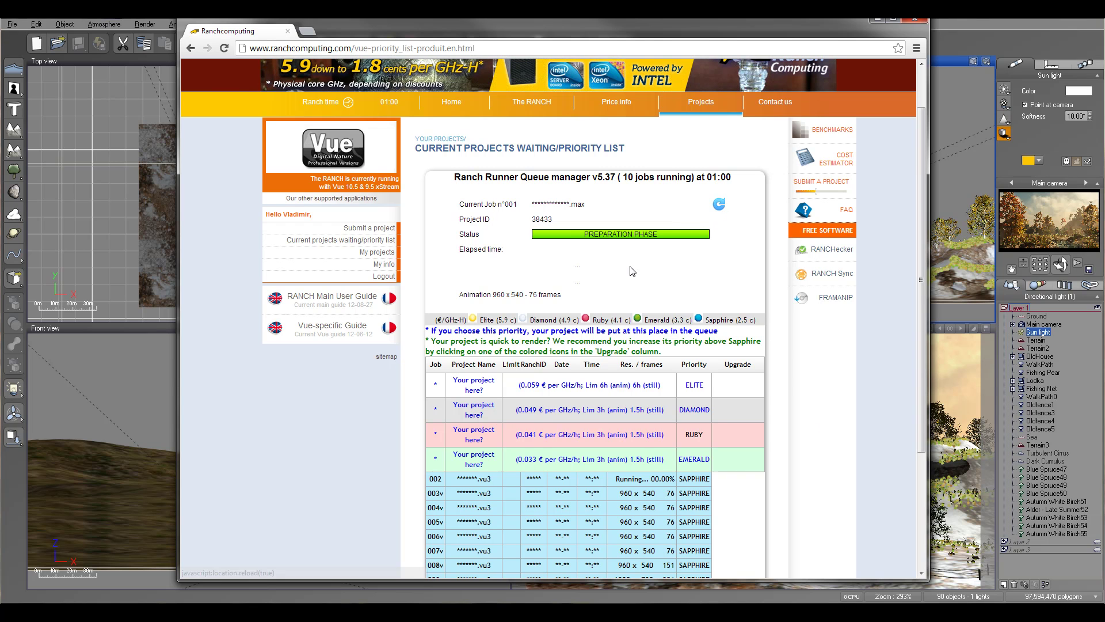
scroll(587, 309, "up", 1)
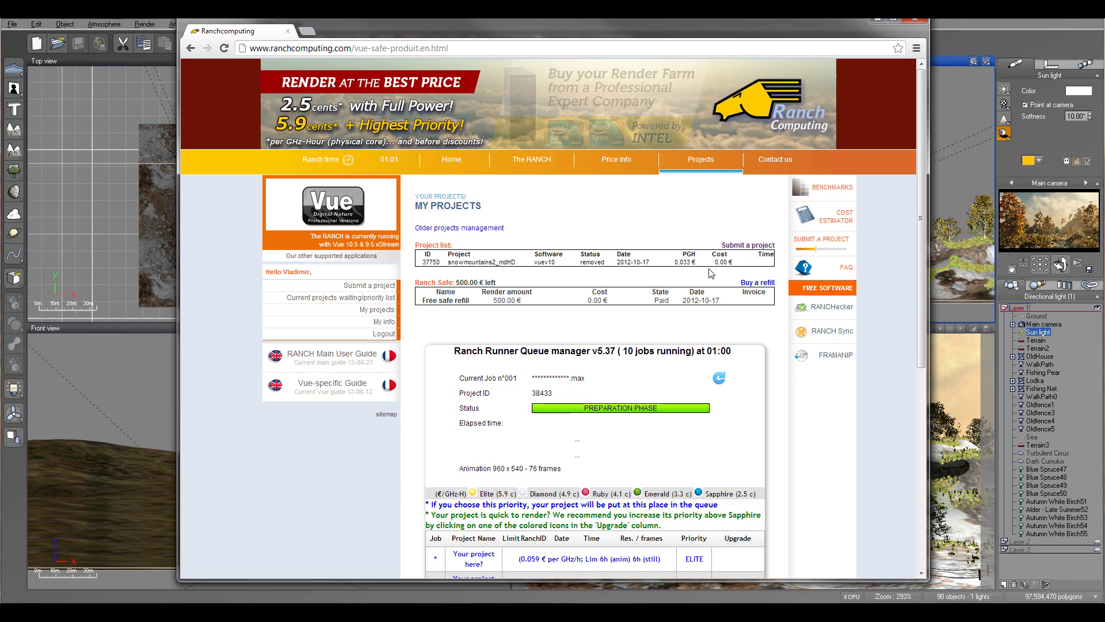
Review the My Projects entries, then open the RANCHecker Free Software page.
scroll(701, 331, "down", 4)
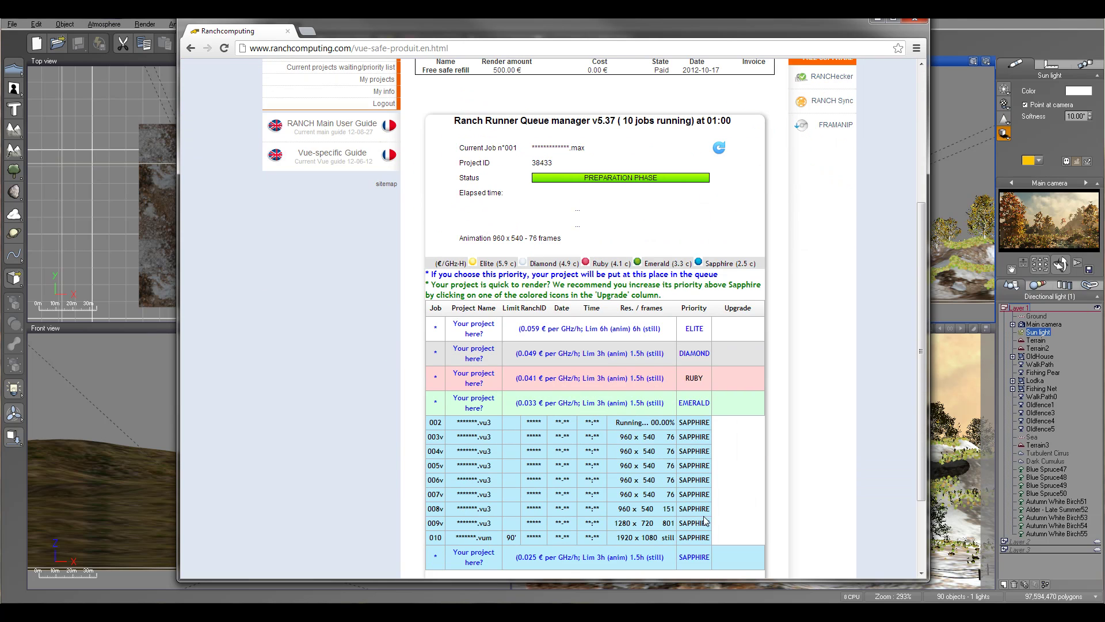
scroll(766, 344, "up", 3)
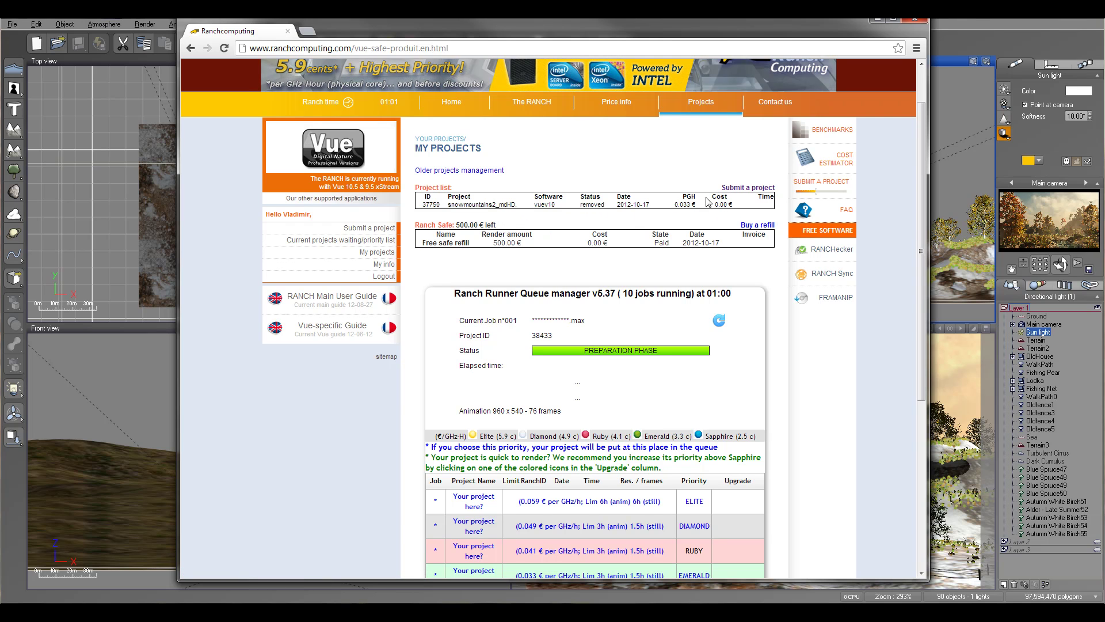
left_click_drag(732, 204, 449, 205)
left_click(449, 202)
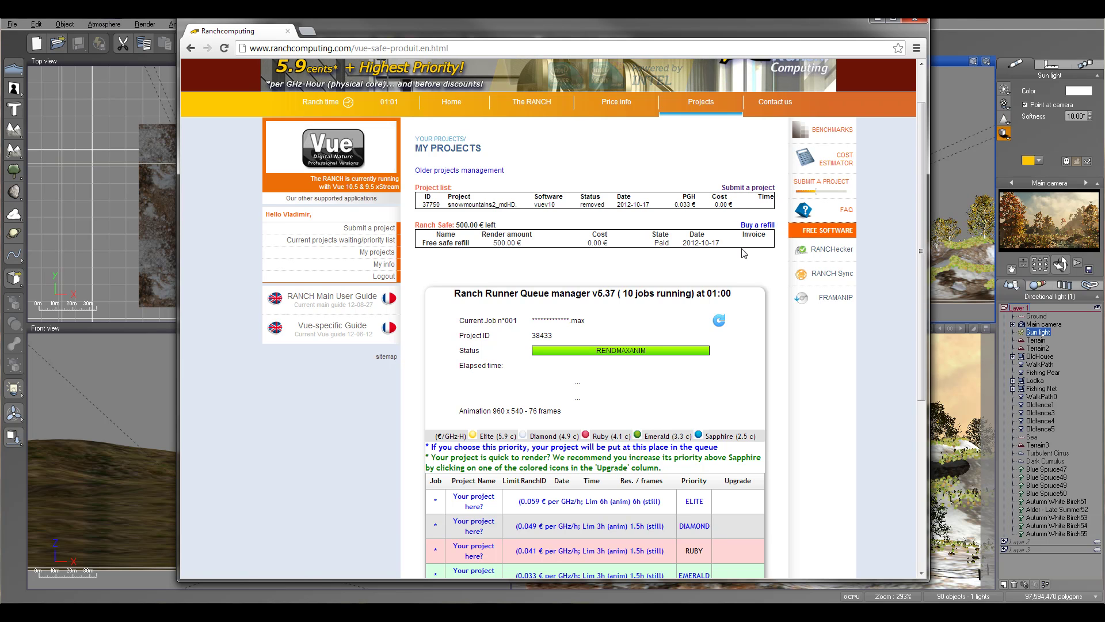
scroll(777, 314, "down", 5)
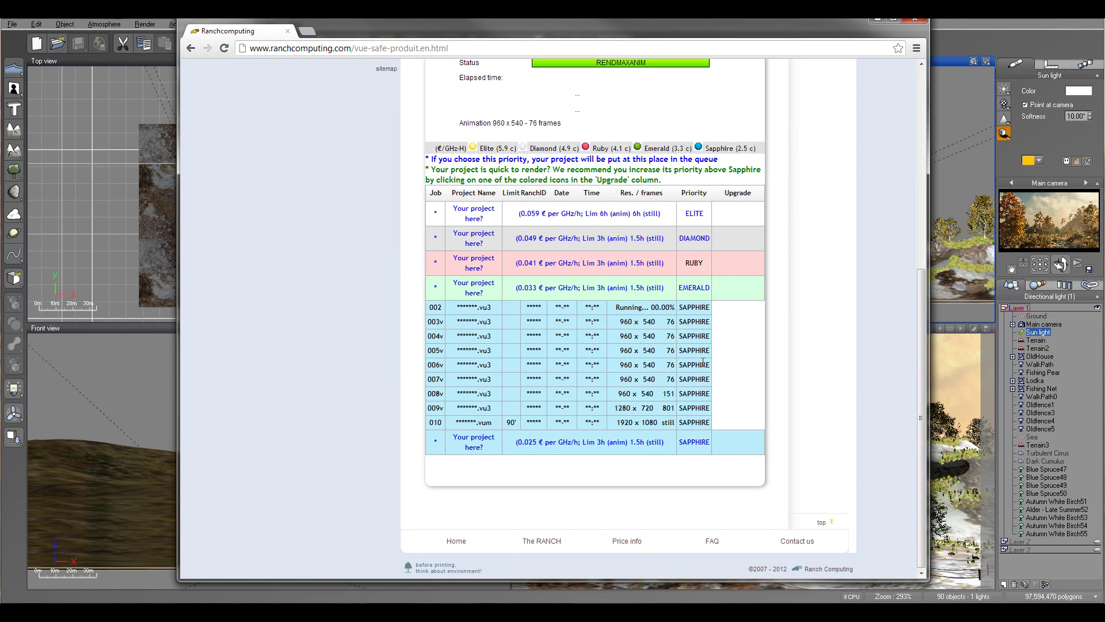
scroll(702, 362, "up", 5)
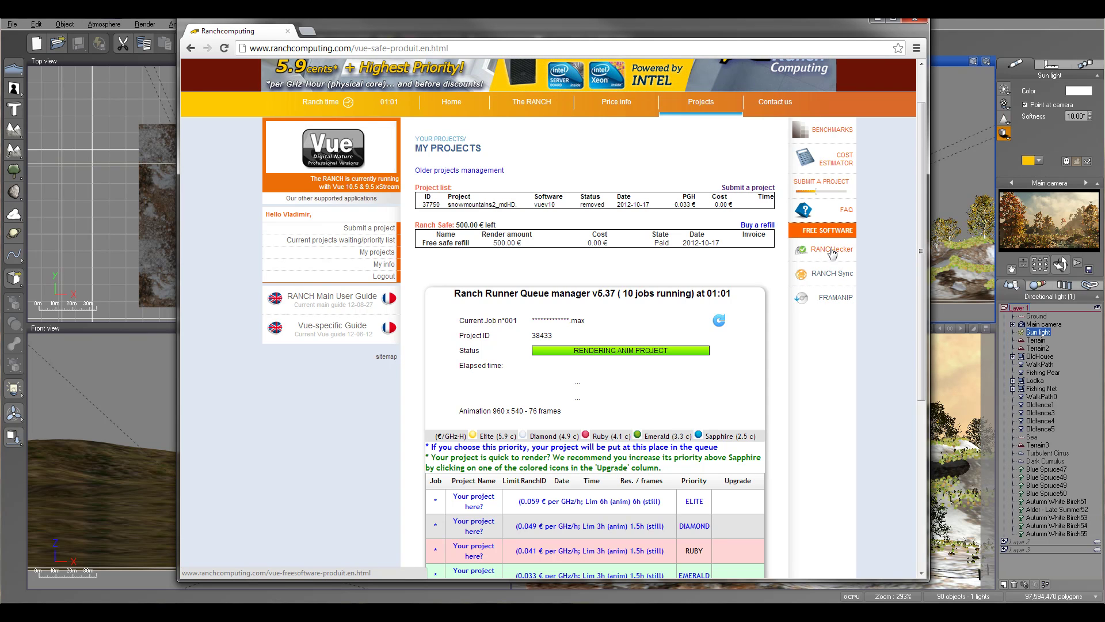
left_click(848, 254)
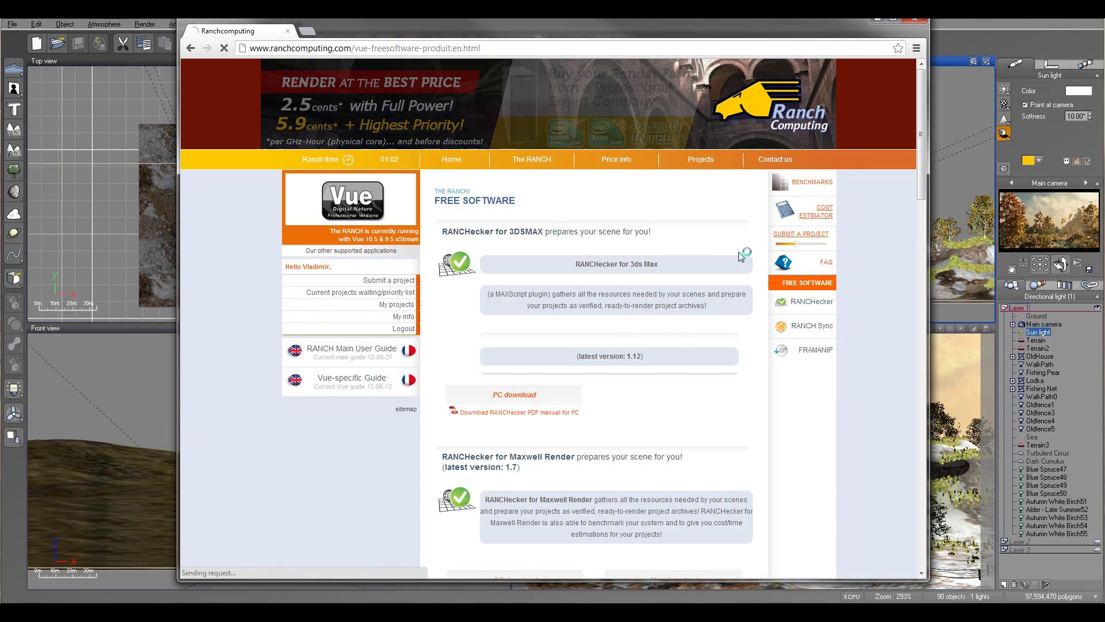
Open the COST ESTIMATOR page and scroll down to its estimator form.
left_click(824, 211)
scroll(676, 297, "down", 3)
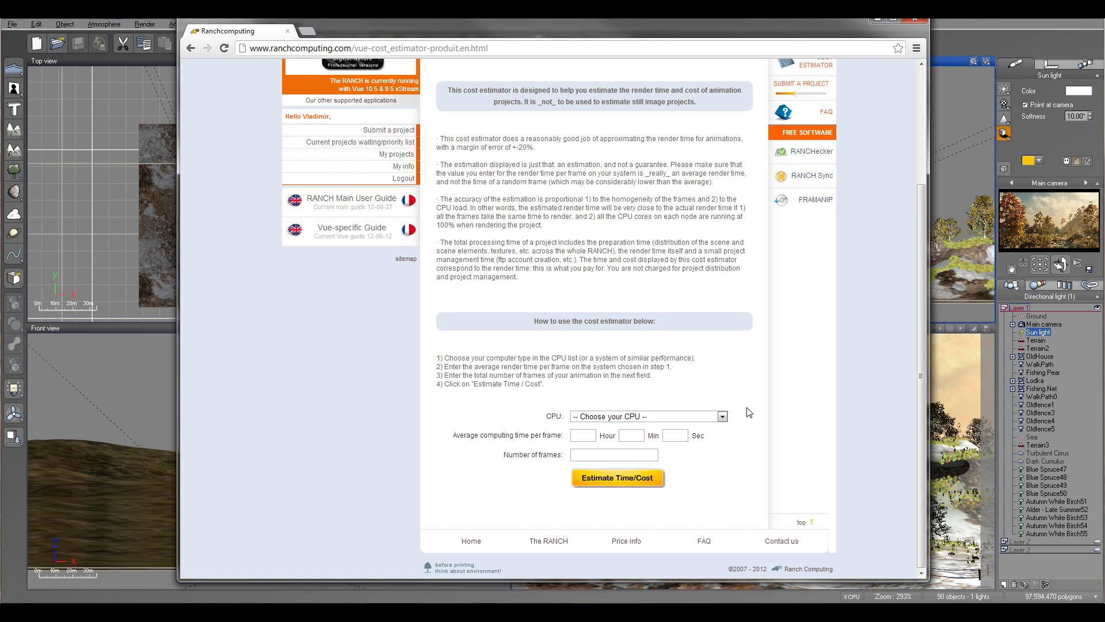
Estimate 1 frame at 3 hours on Dual Xeon E5-2630 @ 2.30 GHz (6-core).
left_click(722, 417)
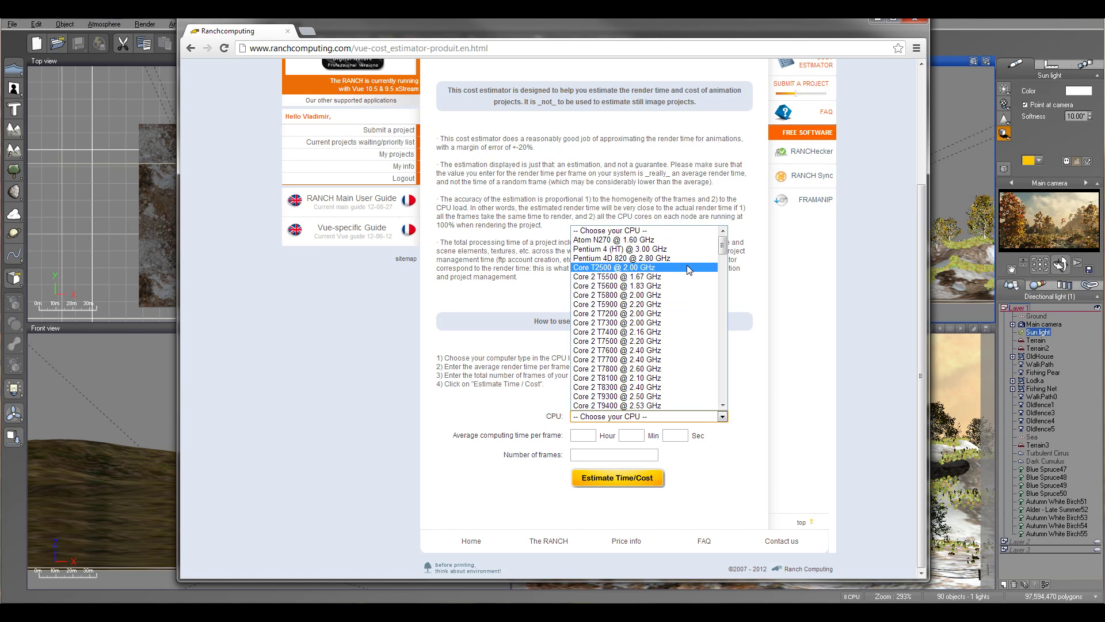
left_click_drag(722, 245, 717, 392)
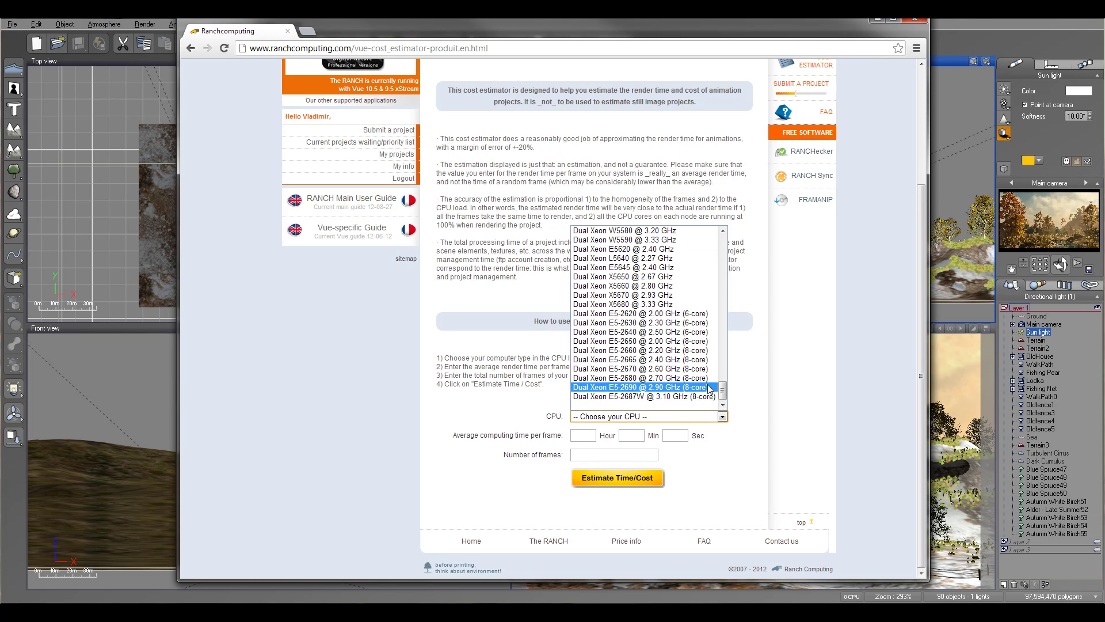
left_click(665, 323)
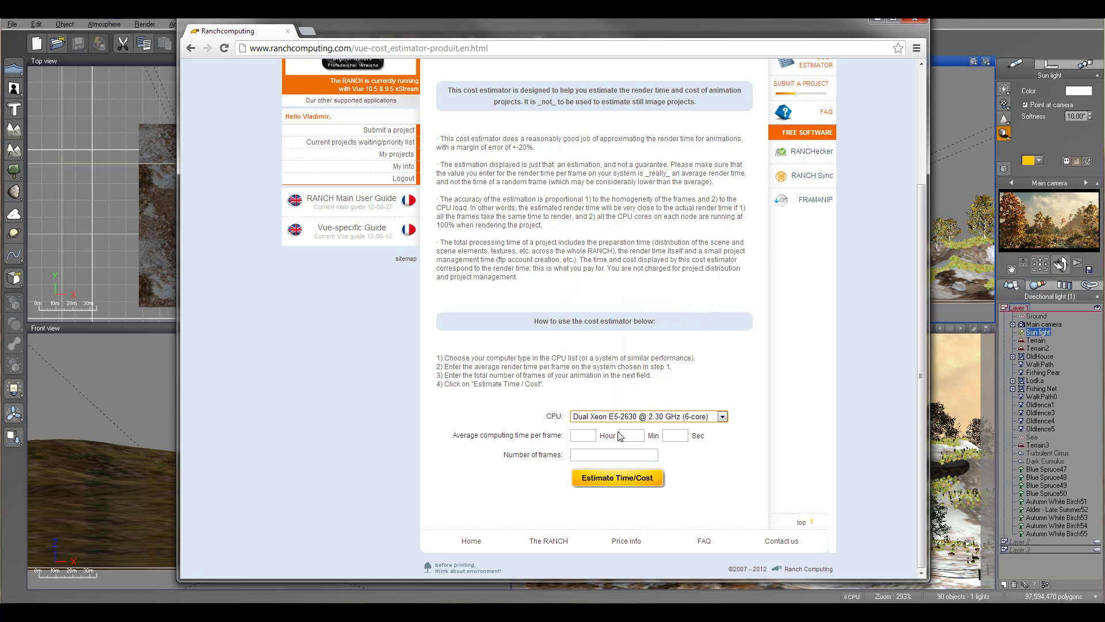
left_click(593, 435)
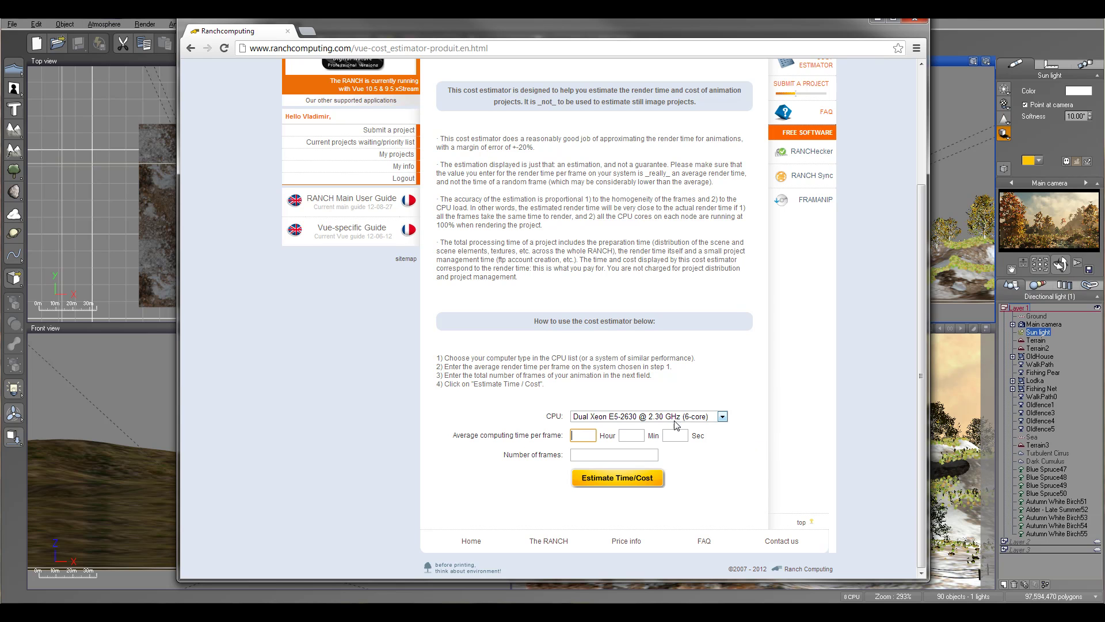
left_click(639, 456)
type("1")
left_click(660, 488)
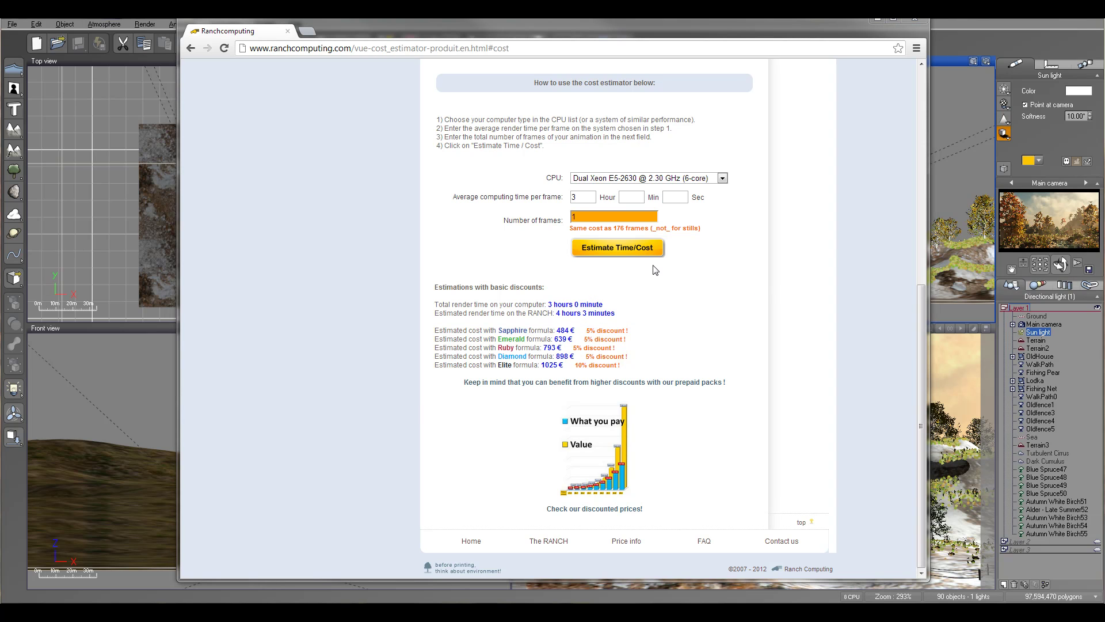
Recalculate the render cost estimate for 10 frames.
left_click(568, 215)
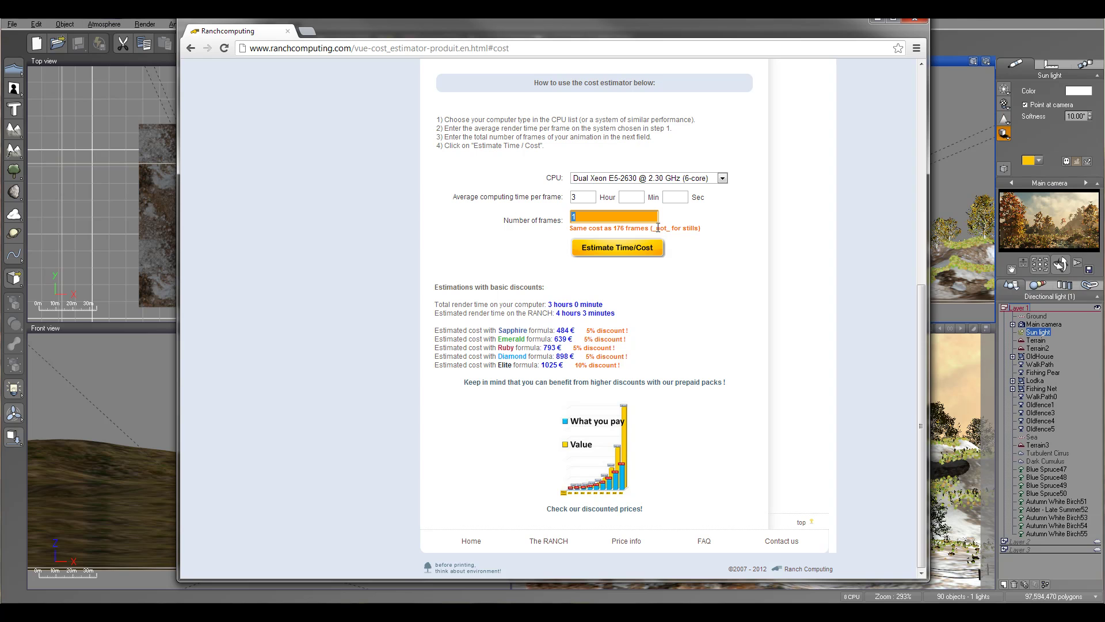
type("10")
left_click(628, 249)
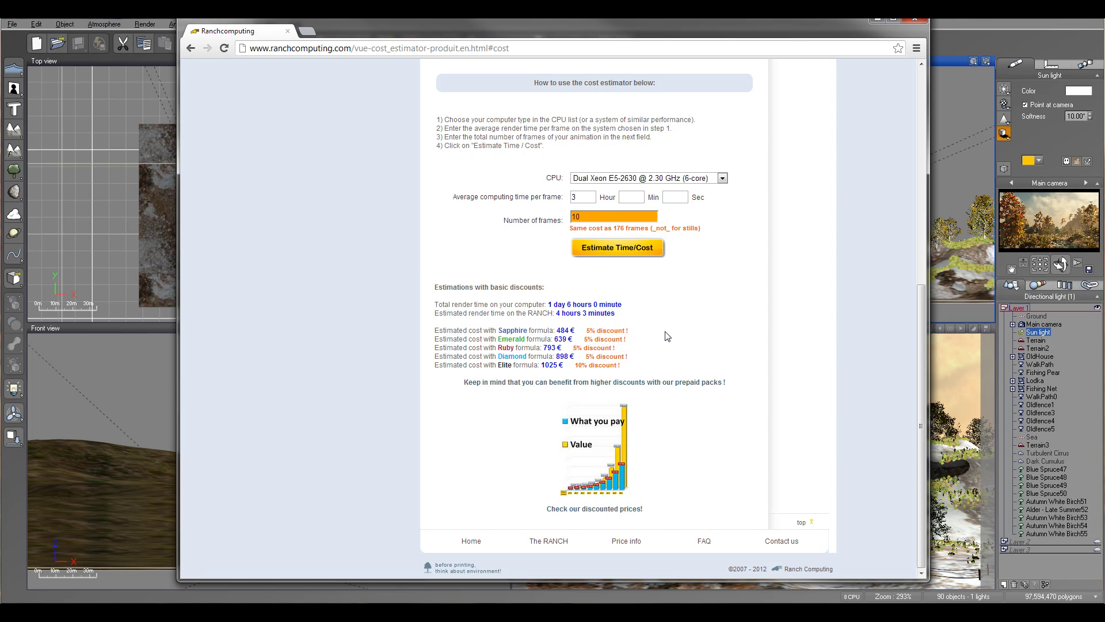
Review the estimator's note about animation frame cost.
scroll(667, 336, "up", 4)
scroll(685, 330, "down", 2)
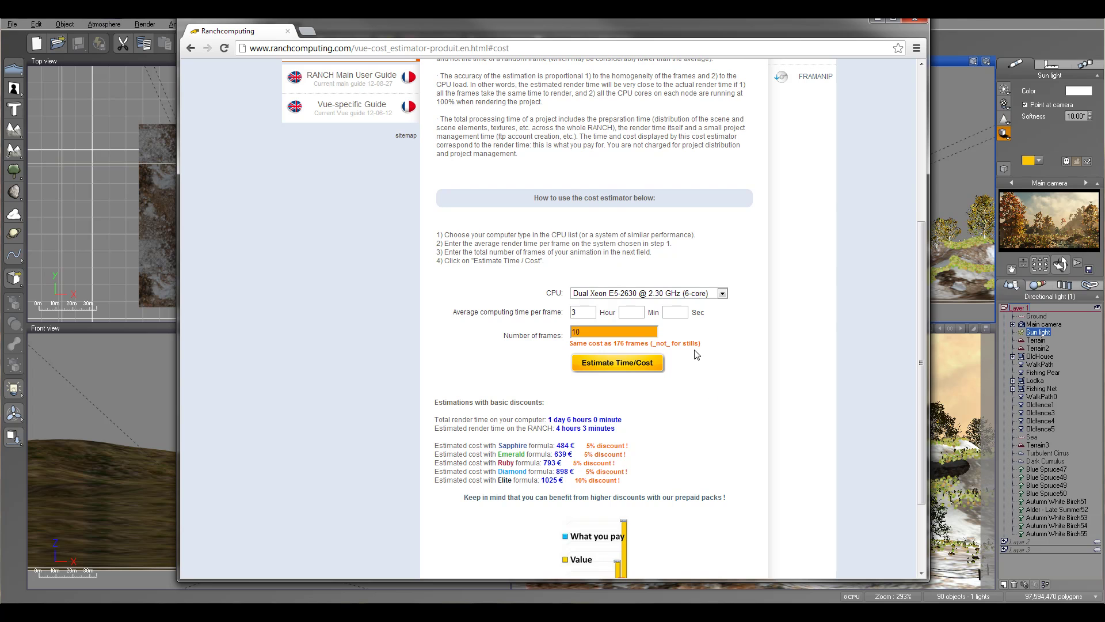
left_click_drag(576, 343, 727, 339)
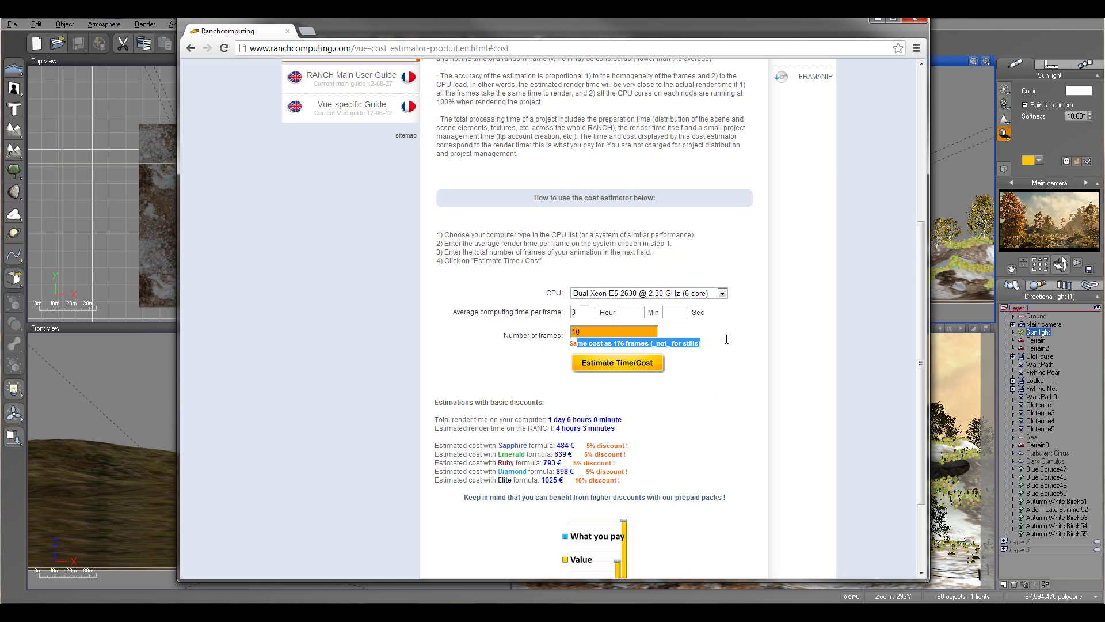
left_click(706, 360)
scroll(682, 389, "up", 5)
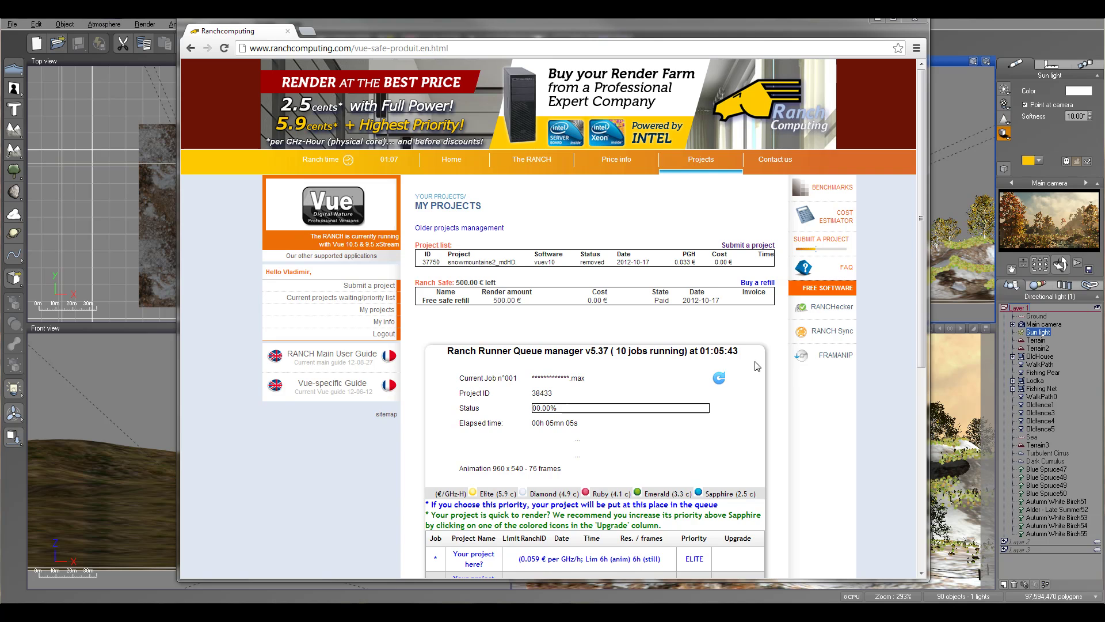
Reload My projects, then go to the Submit a project page.
scroll(804, 385, "down", 5)
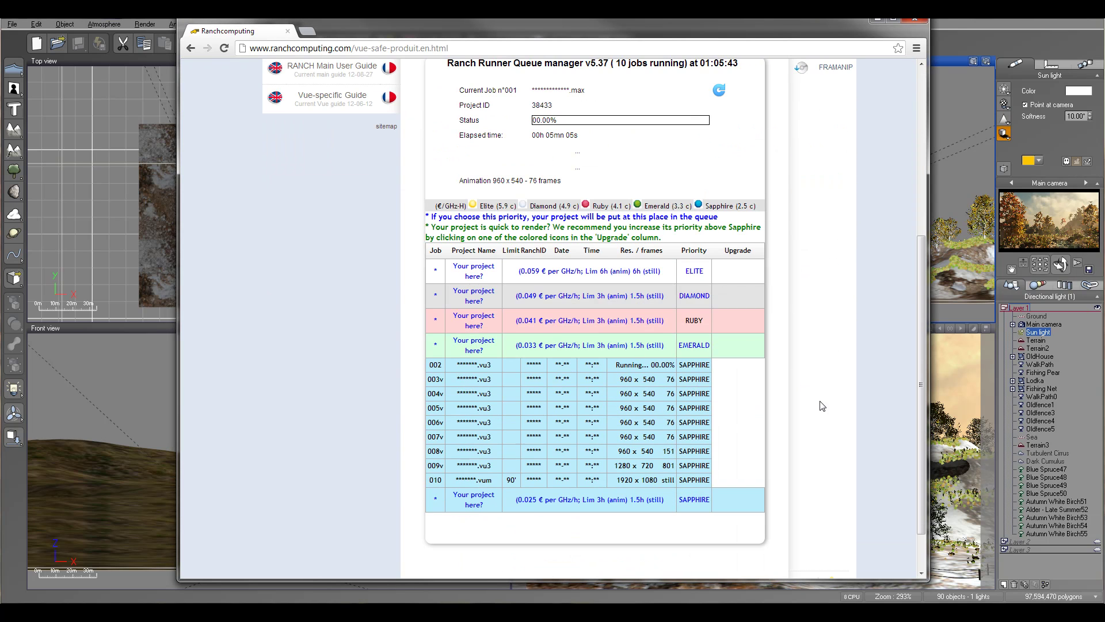
scroll(821, 401, "up", 5)
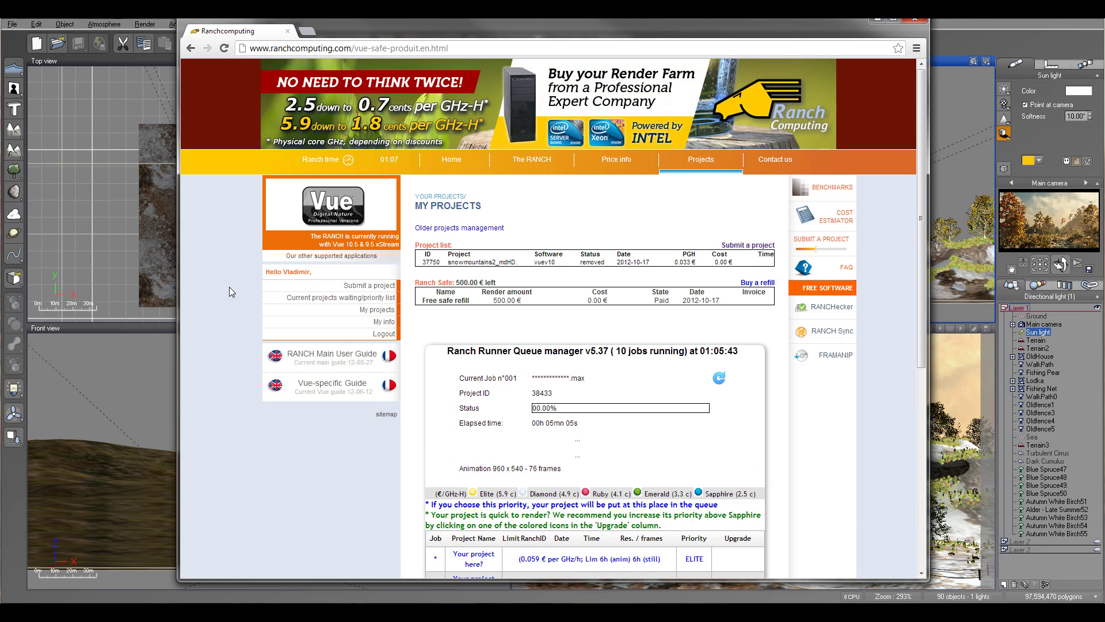
scroll(229, 287, "down", 1)
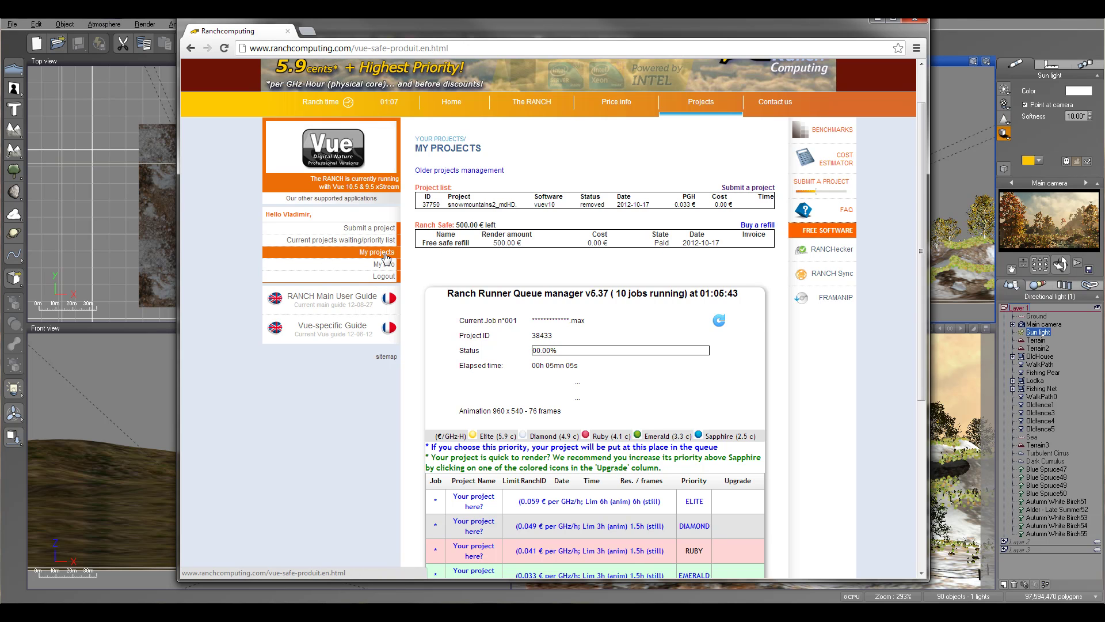
left_click(385, 253)
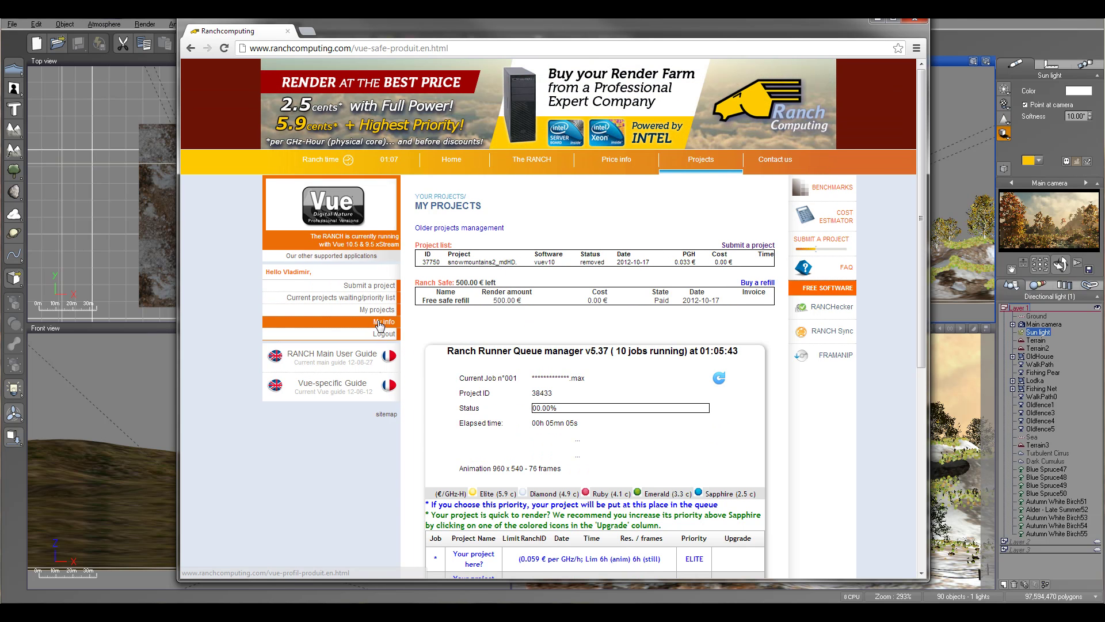
left_click(380, 286)
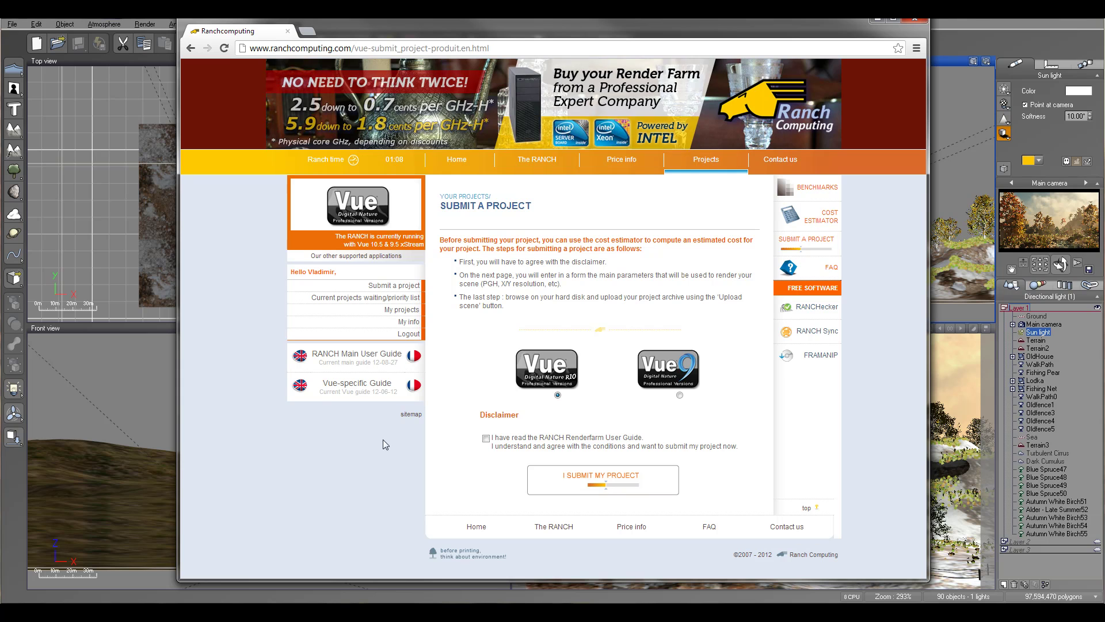
Accept the disclaimer, submit the project and choose the Emerald price per GHz-hour.
left_click(486, 438)
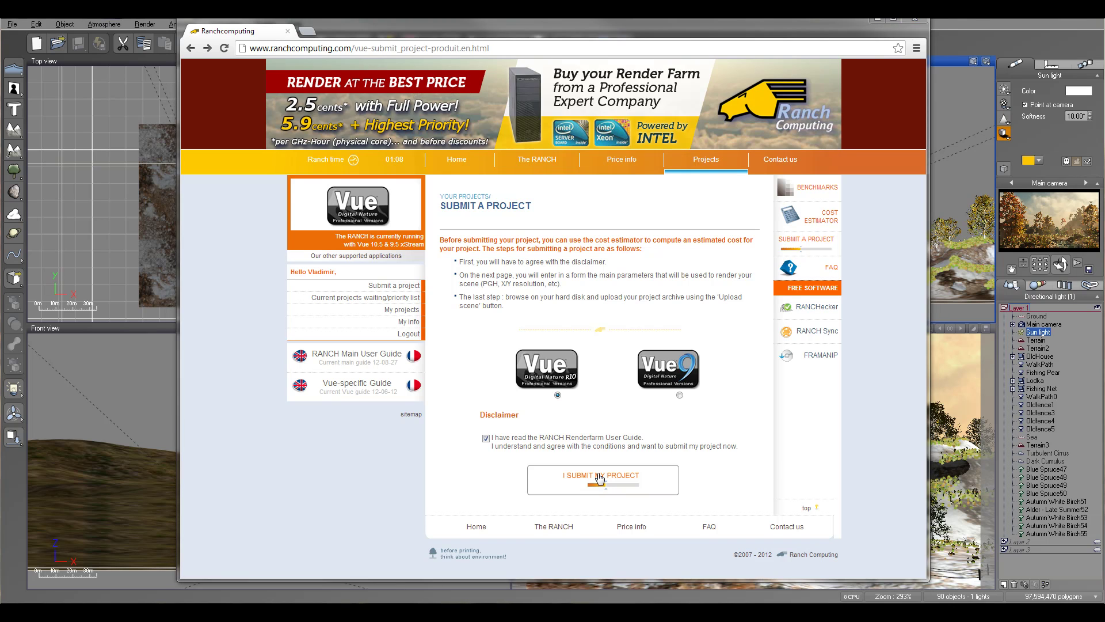
left_click(596, 491)
scroll(733, 370, "down", 1)
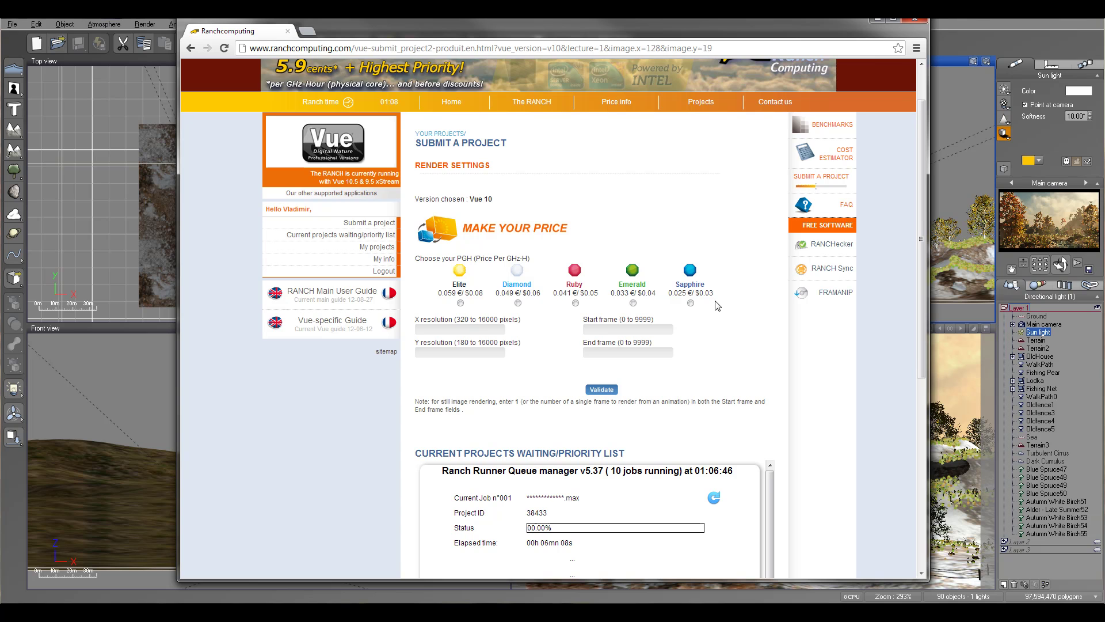
left_click(632, 303)
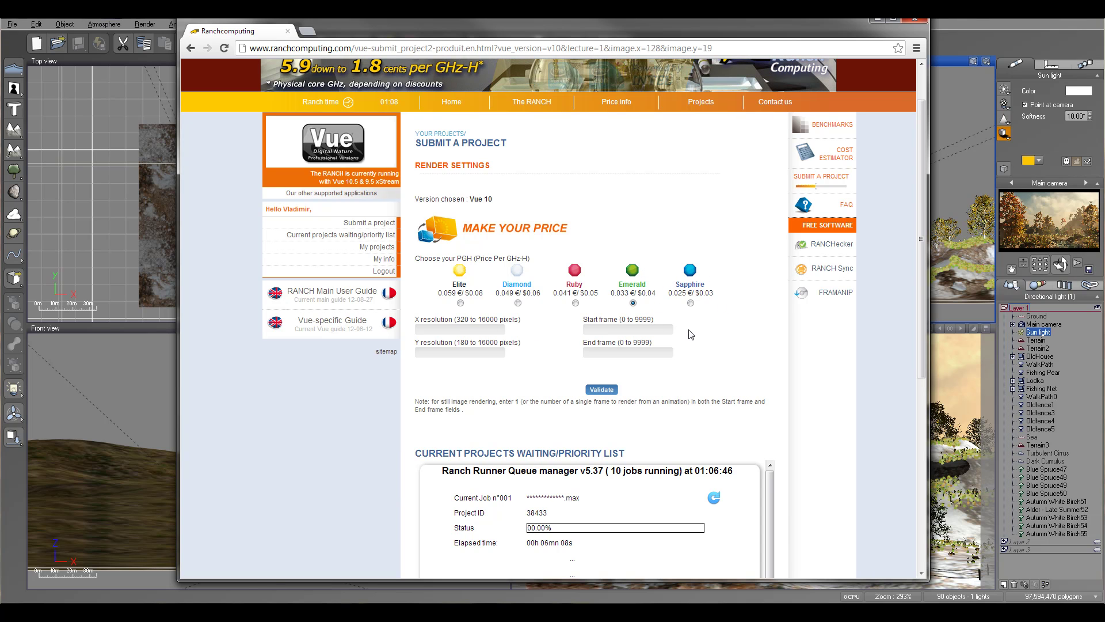
Try validating the render settings and dismiss the missing start frame warning.
scroll(691, 335, "down", 5)
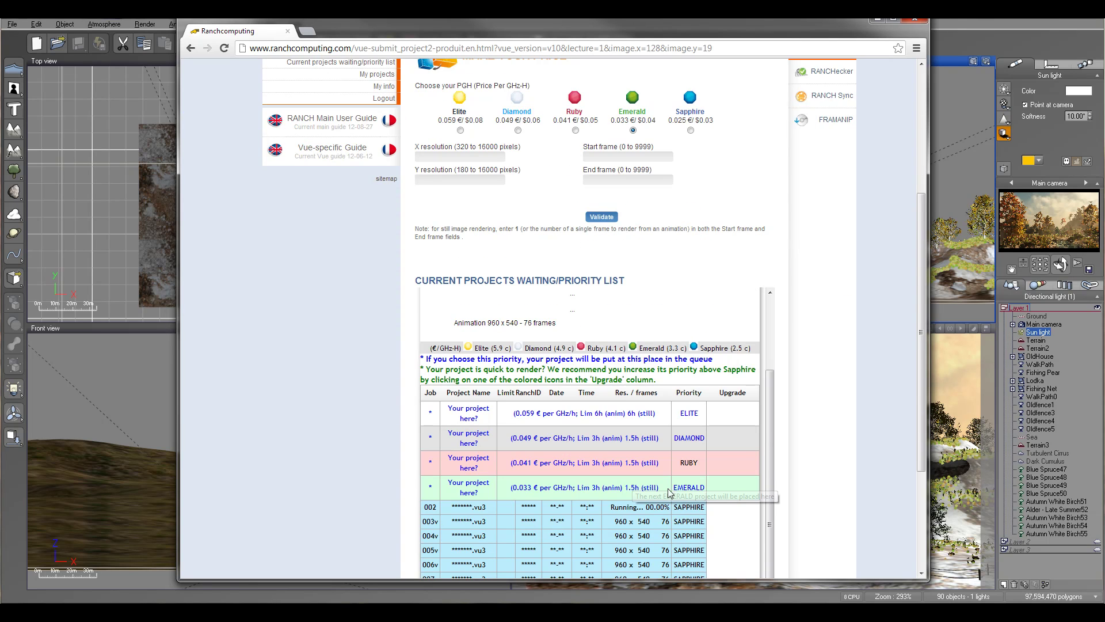
scroll(721, 449, "down", 3)
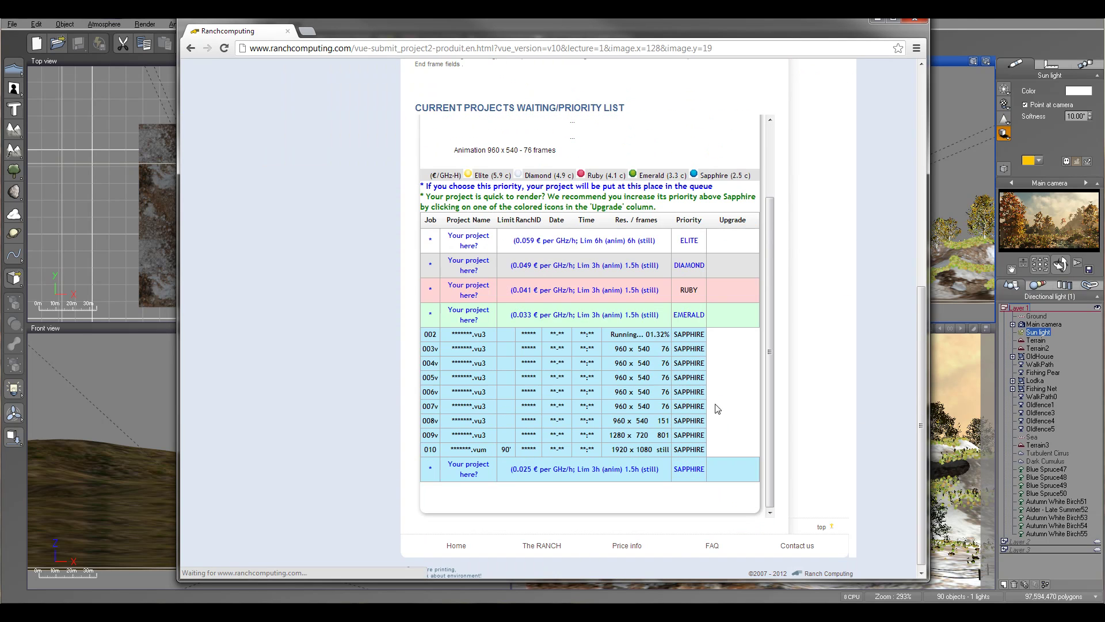
scroll(685, 357, "up", 3)
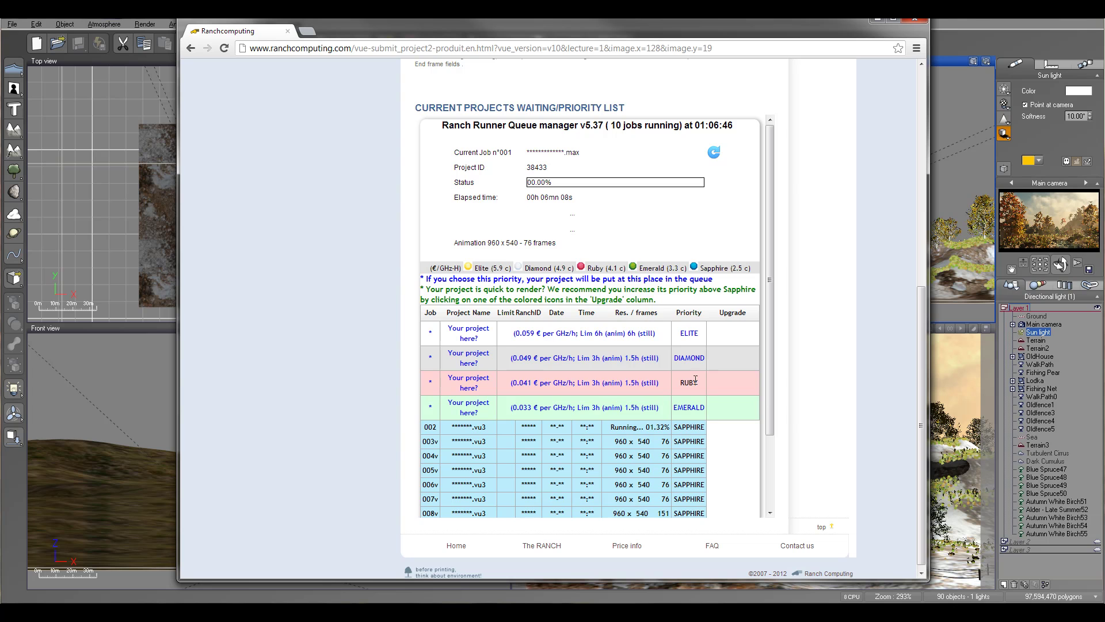
scroll(796, 412, "up", 6)
scroll(799, 414, "down", 6)
mouse_move(629, 413)
scroll(803, 421, "up", 7)
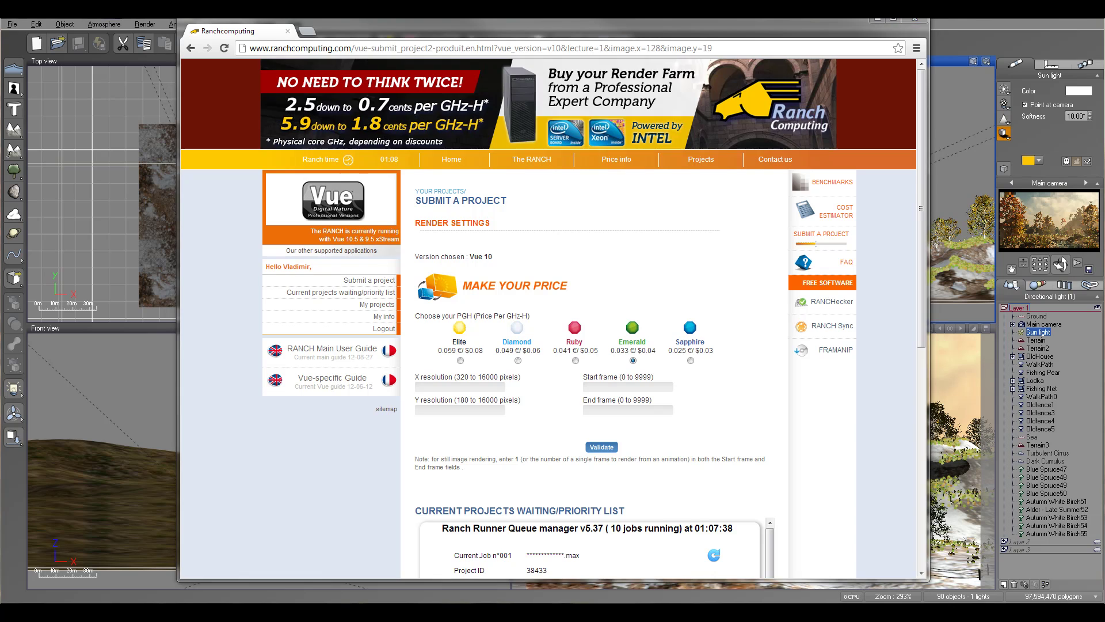
scroll(881, 311, "down", 3)
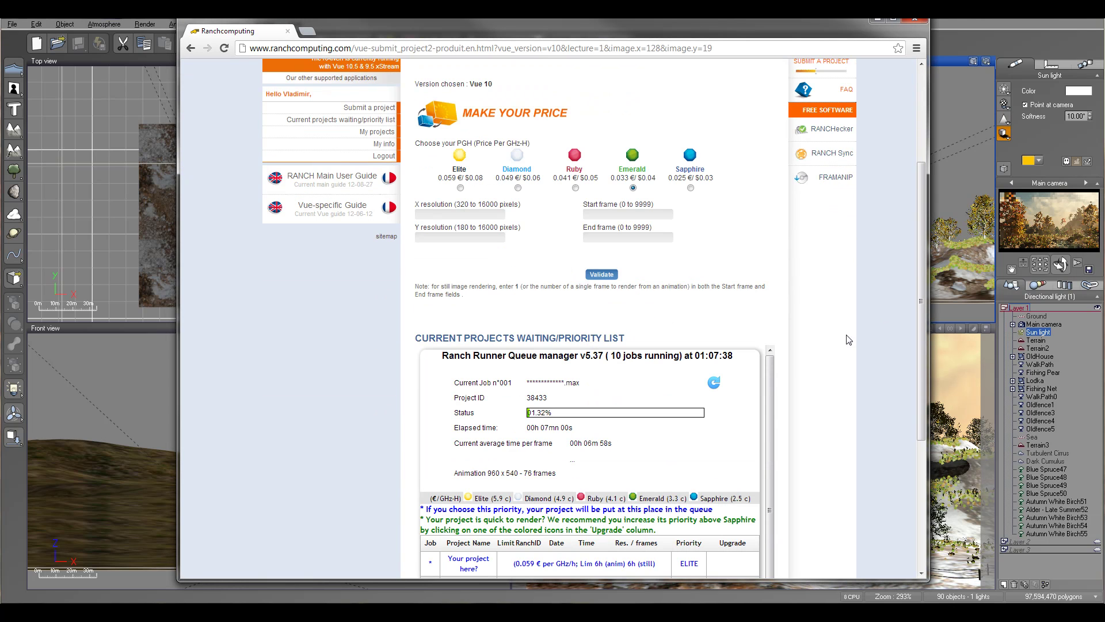
left_click(601, 274)
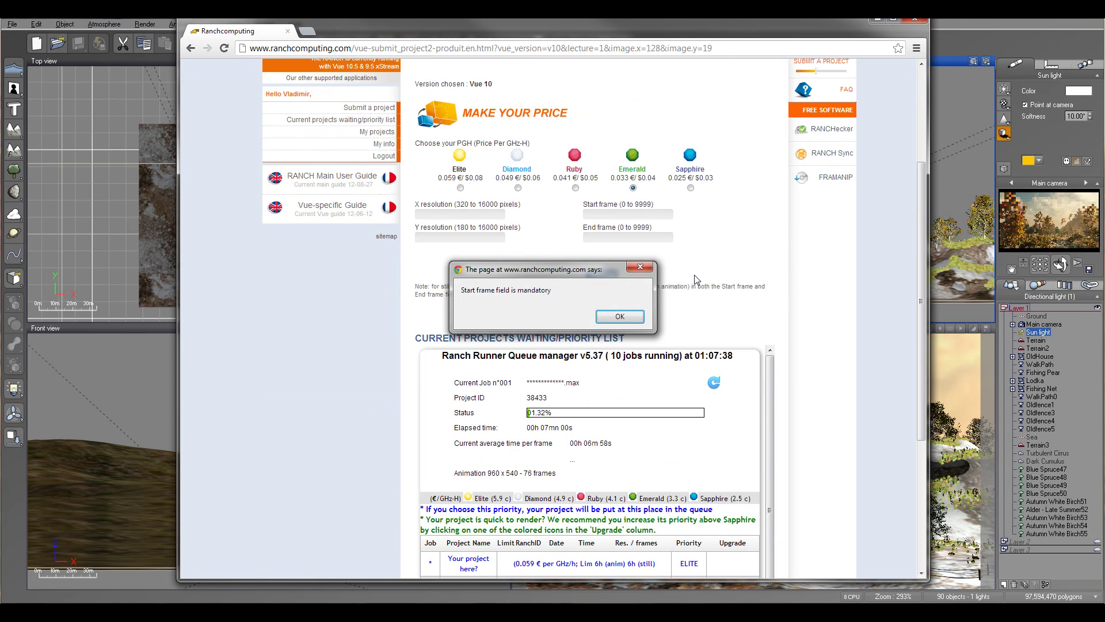
left_click(614, 318)
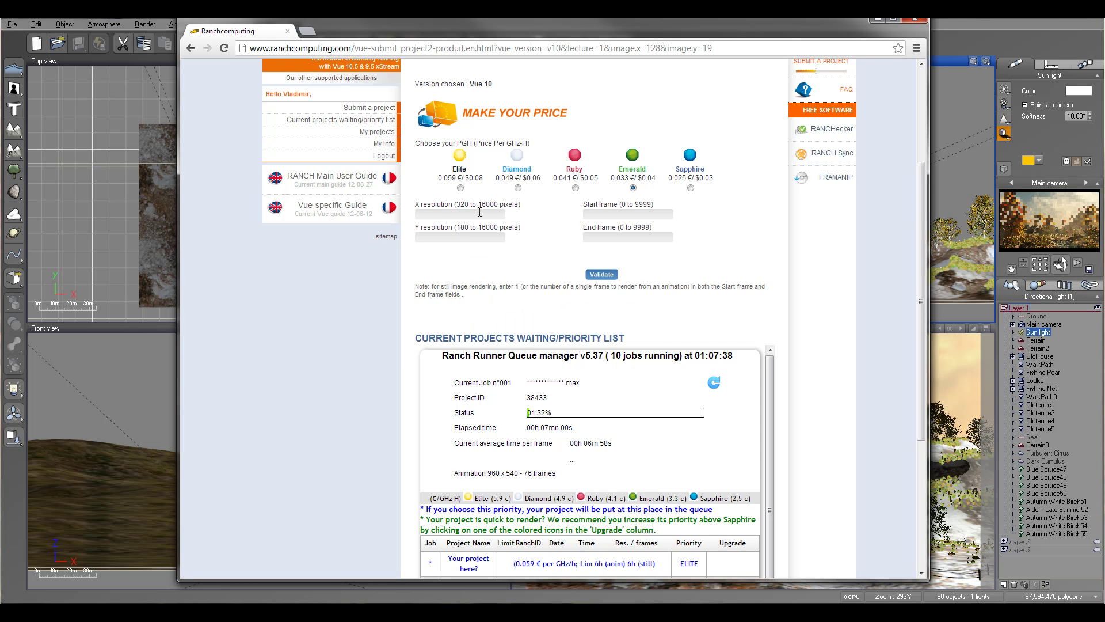
left_click(480, 212)
scroll(491, 84, "up", 1)
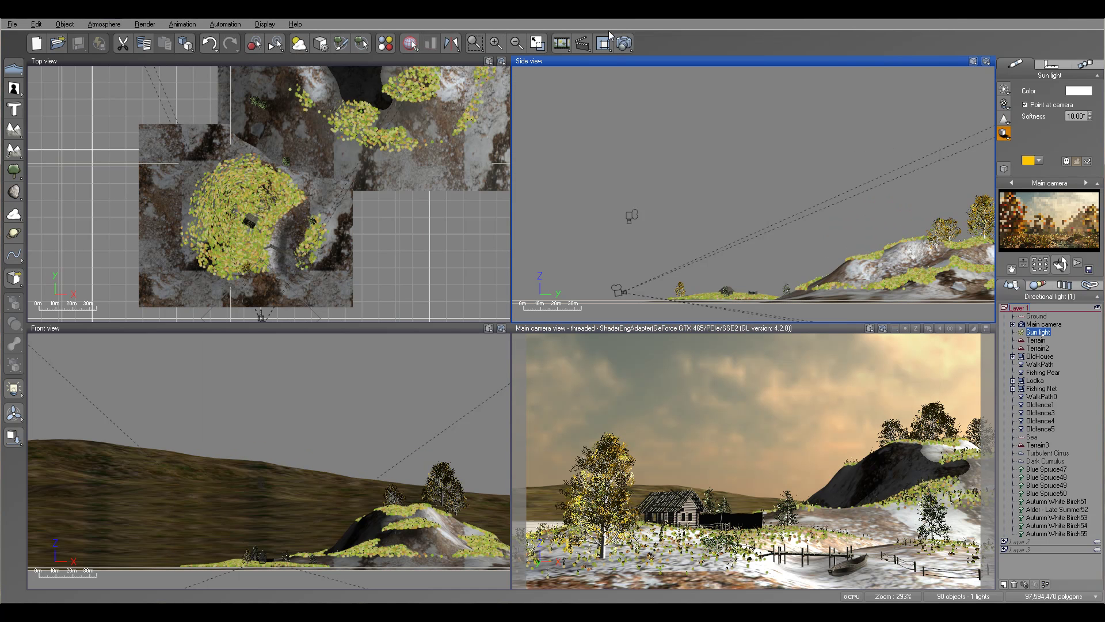
Check Vue's Render Options for the 1820-pixel image width, then return to the browser.
left_click(623, 42)
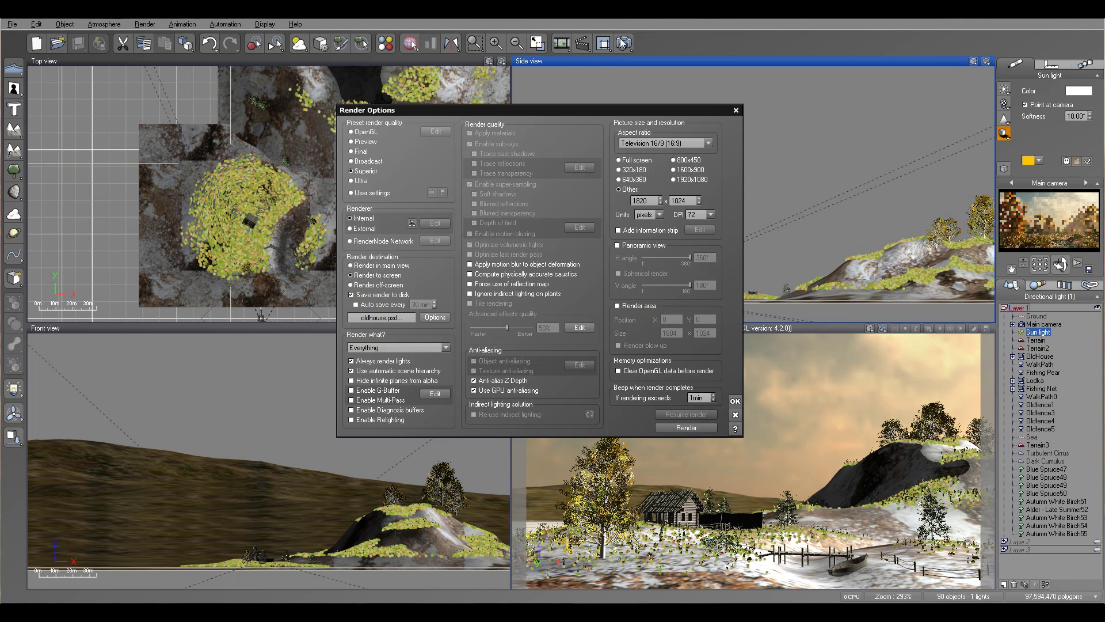
double_click(651, 199)
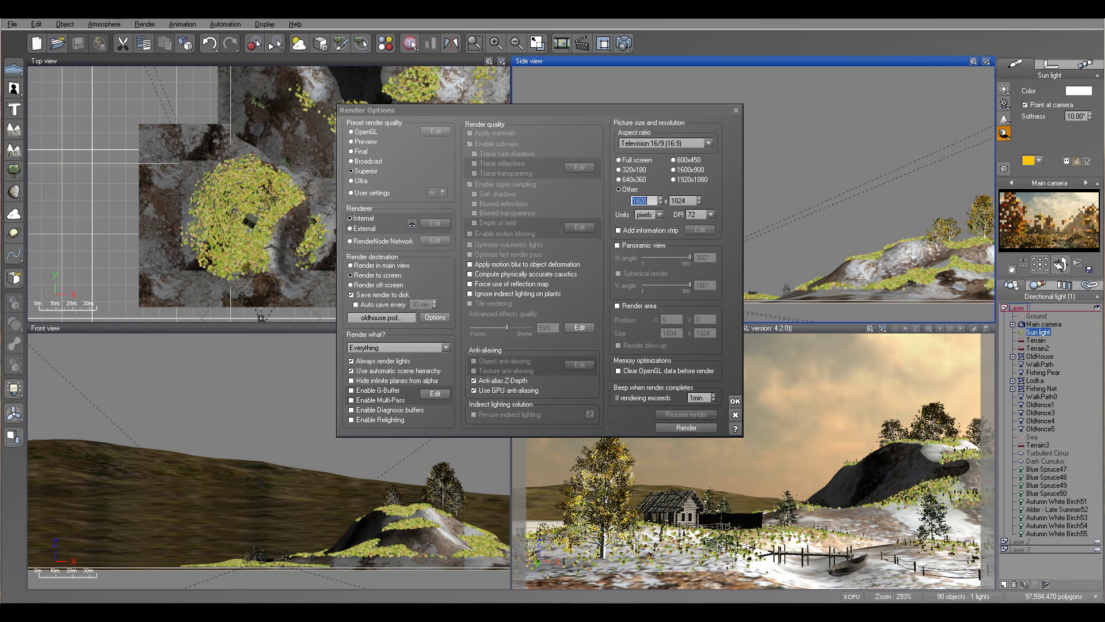
key("alt+Tab")
Enter 1820 × 1024 resolution with start and end frame 0, and validate.
left_click(471, 272)
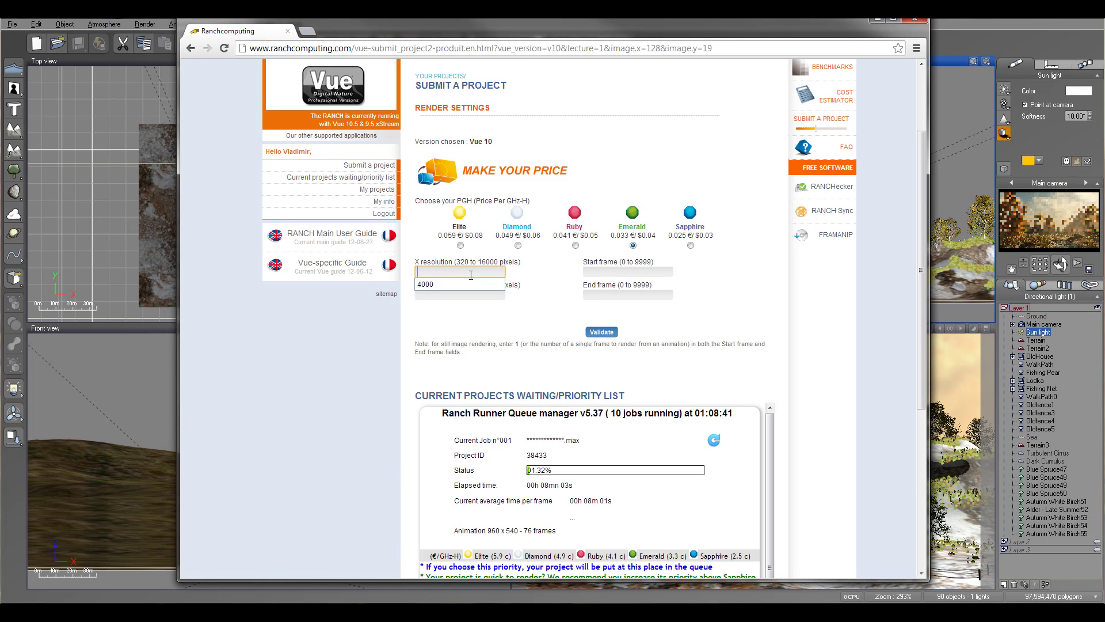
type("1820")
left_click(469, 296)
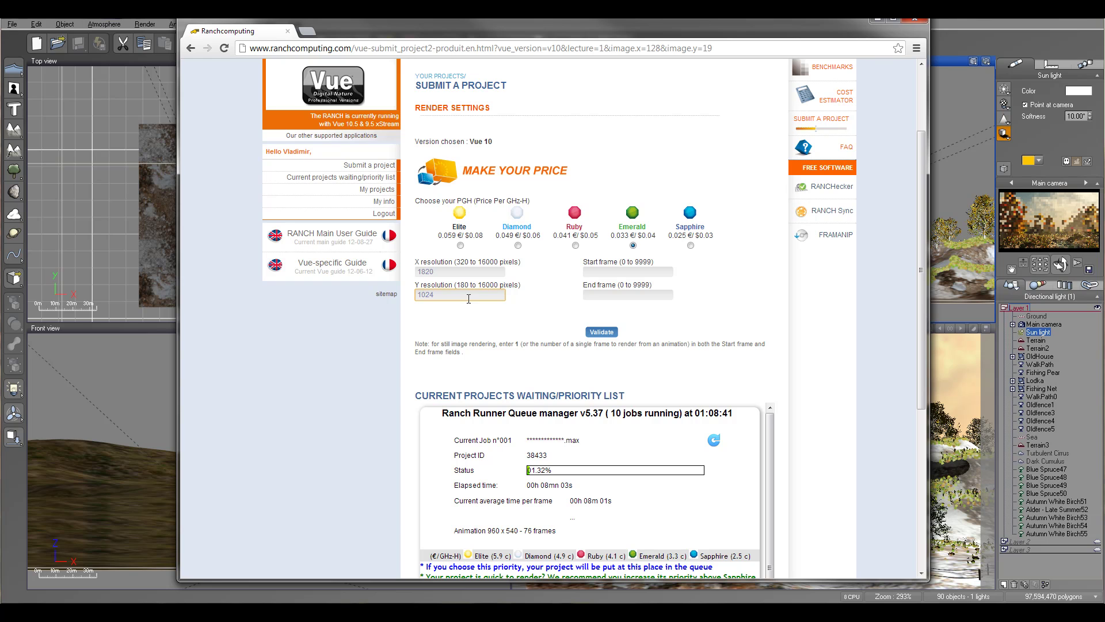
type("1024")
left_click(594, 269)
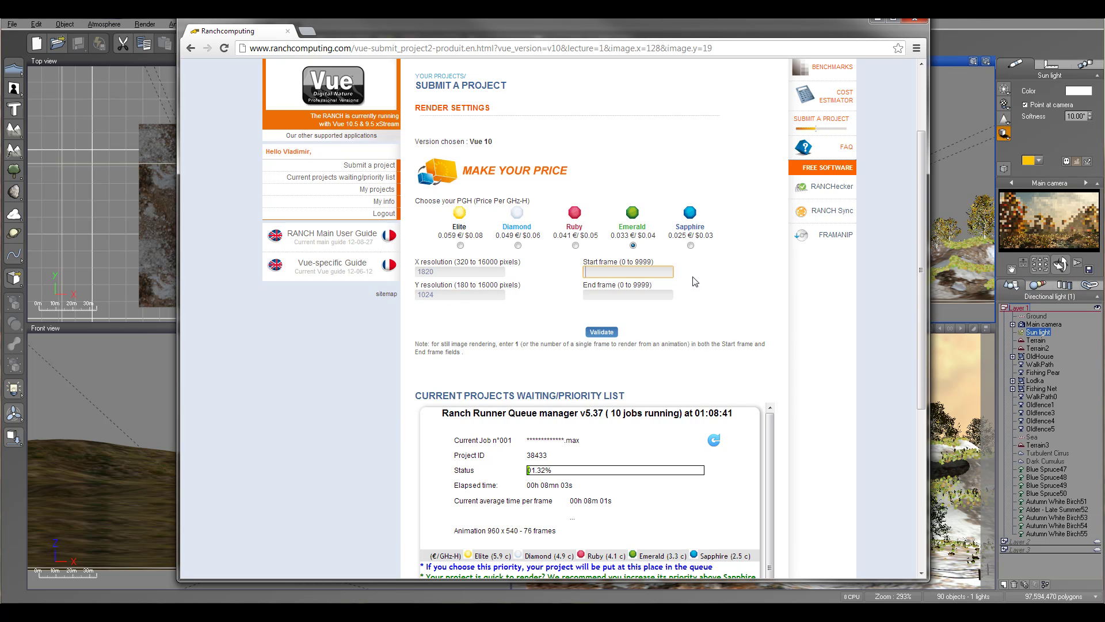
left_click(637, 294)
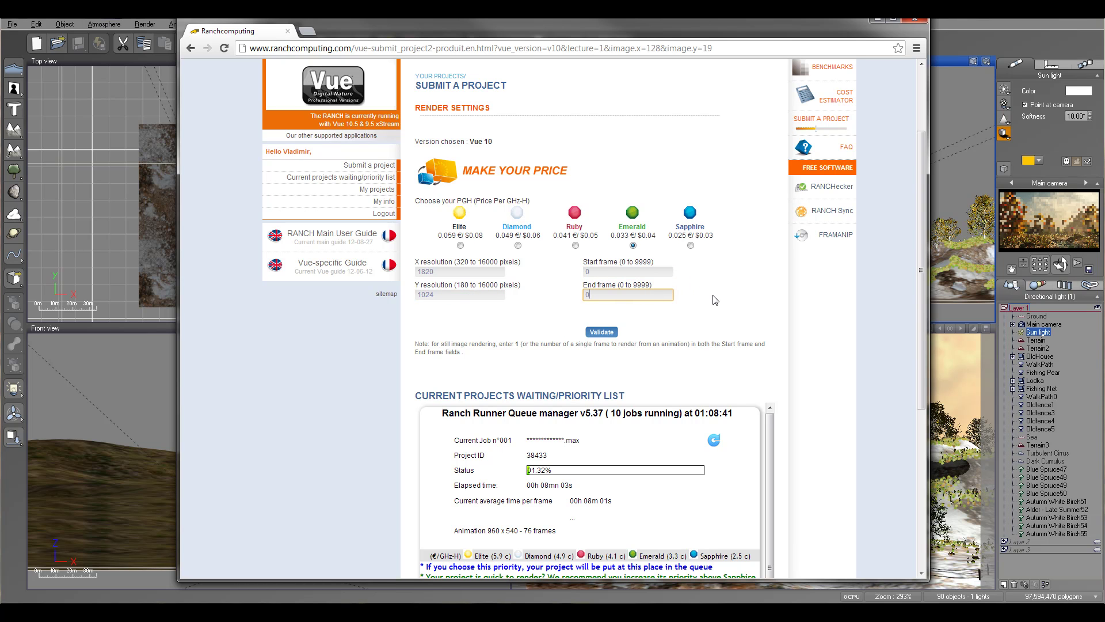
left_click(602, 332)
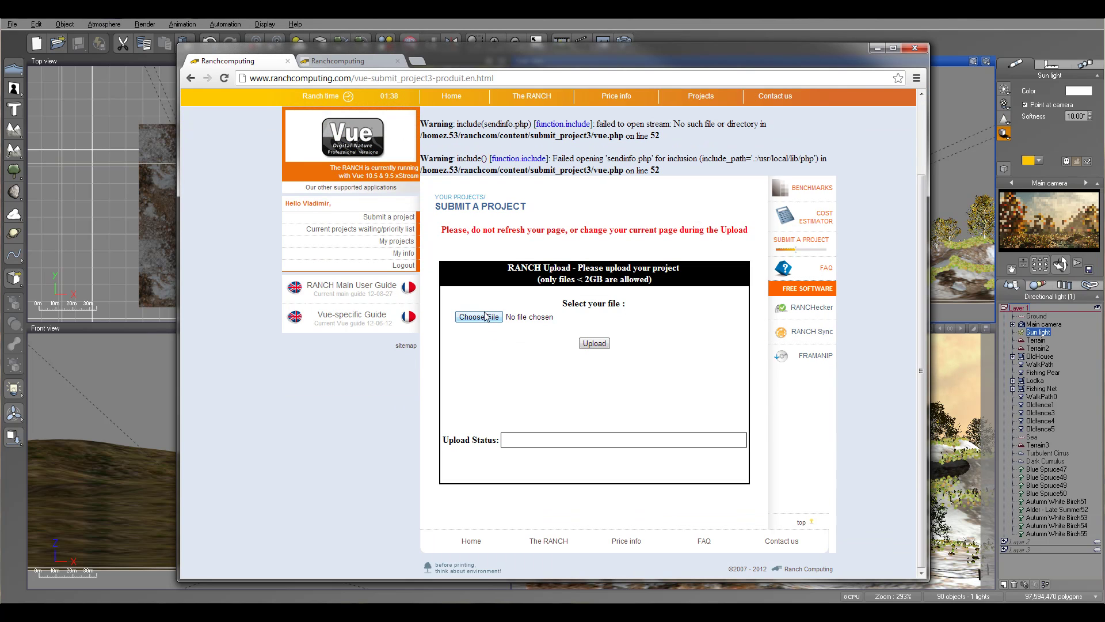
Choose oldhouse.vue as the scene file and upload it to the farm.
left_click(471, 317)
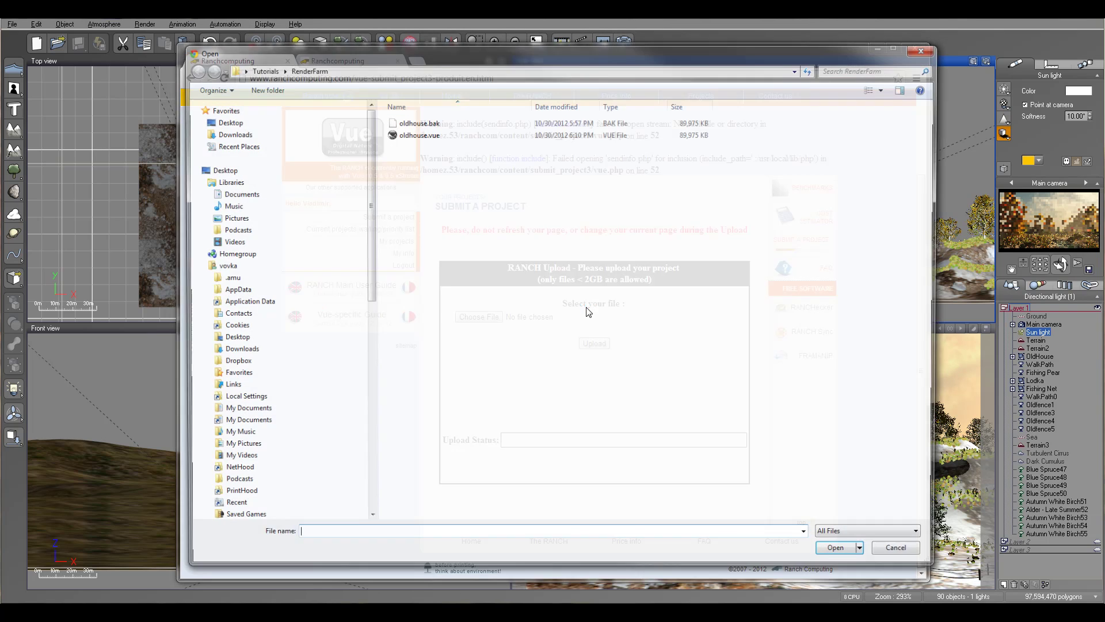
left_click(436, 134)
left_click(841, 554)
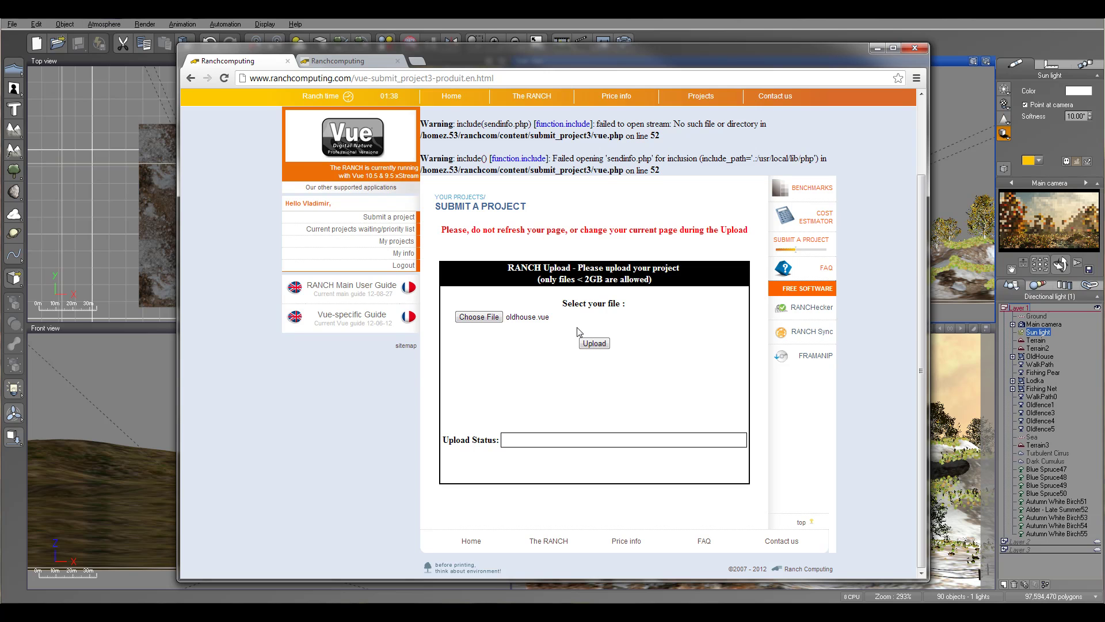
left_click(599, 344)
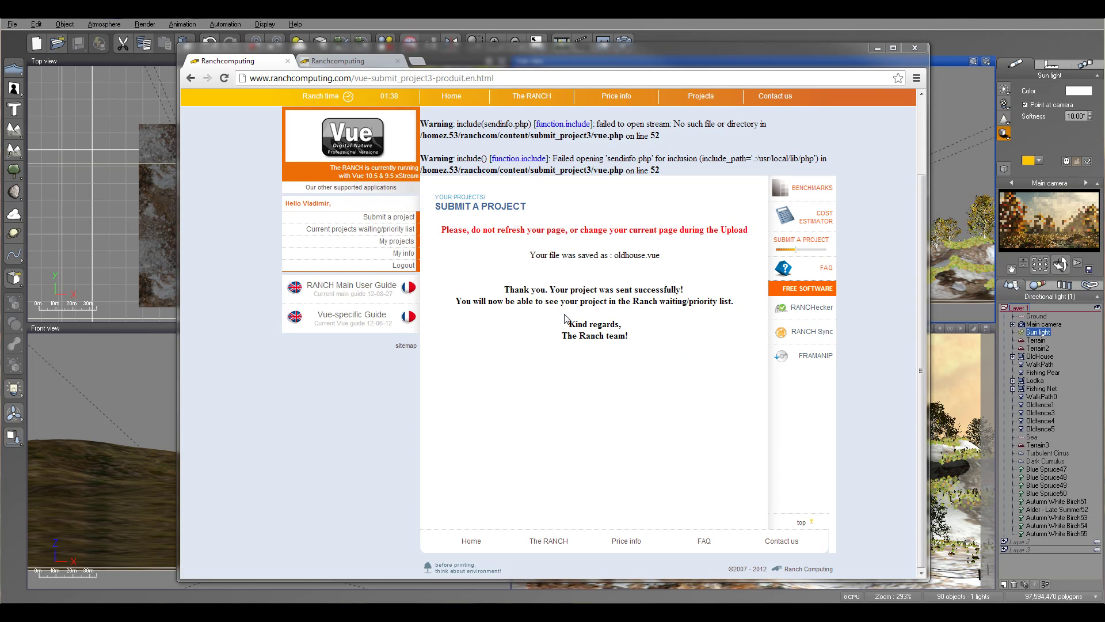
Open the waiting/priority list and find oldhouse.vue as job 003 at Emerald priority.
left_click(399, 231)
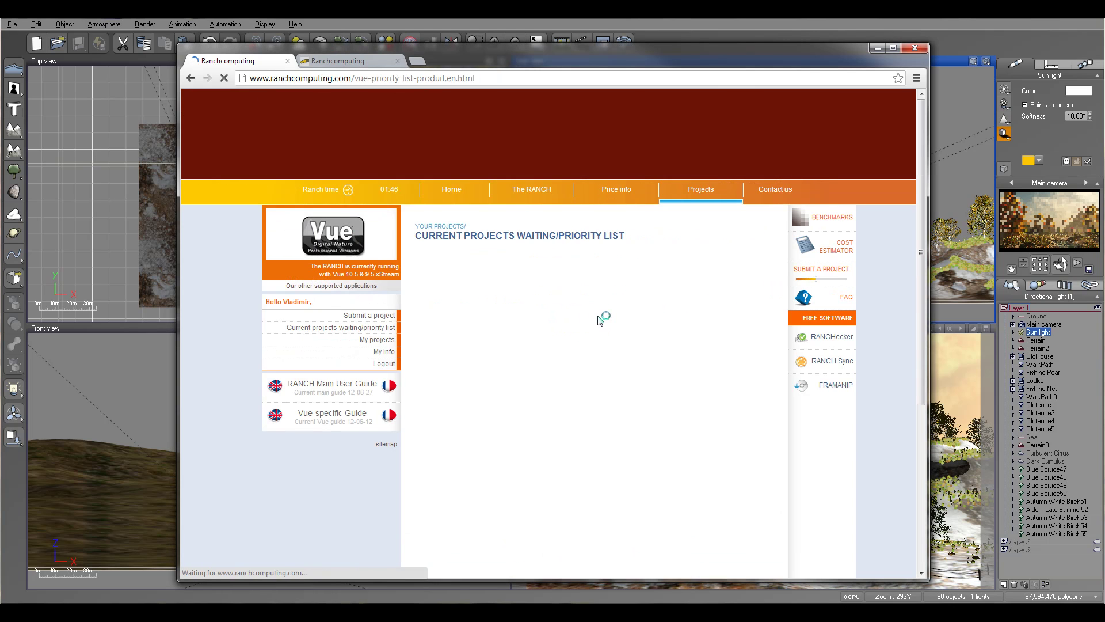
scroll(660, 314, "down", 2)
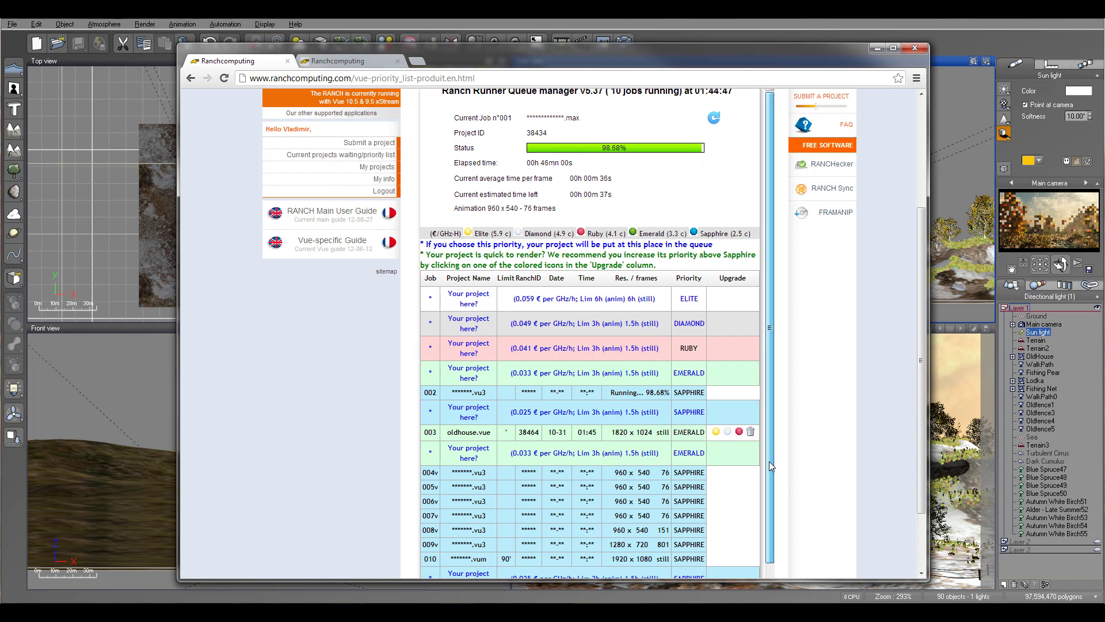
scroll(768, 481, "down", 1)
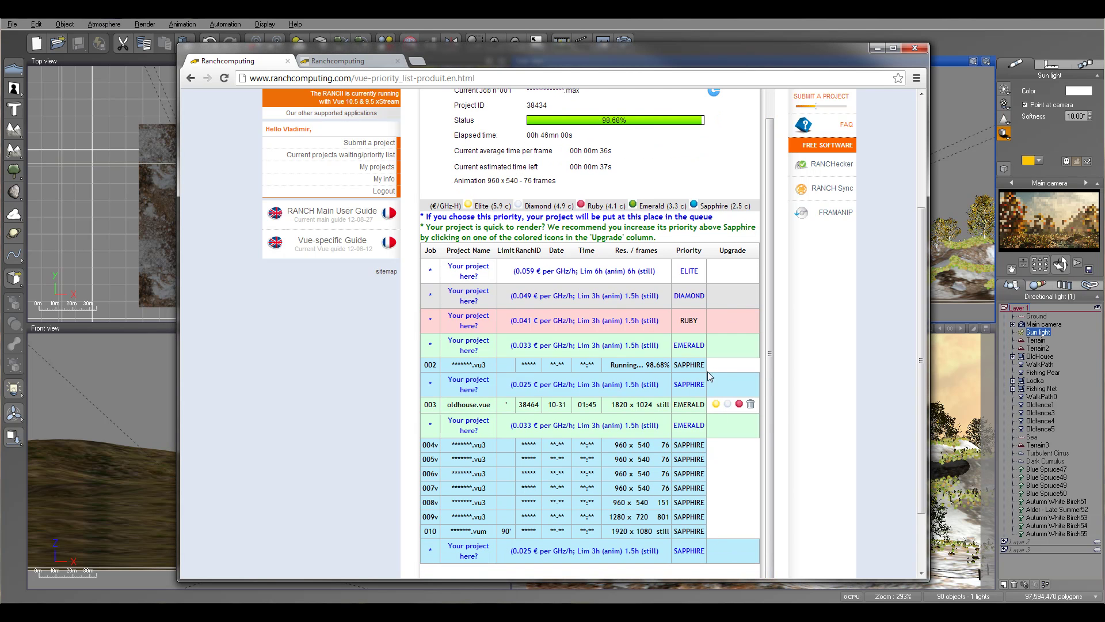
scroll(706, 375, "up", 1)
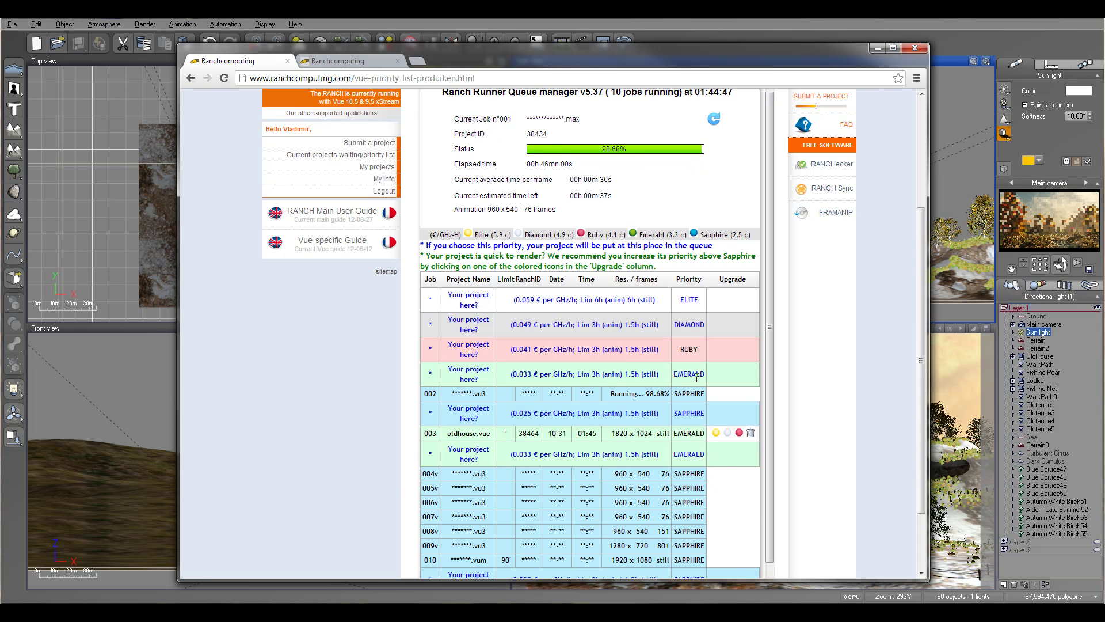
scroll(701, 344, "up", 2)
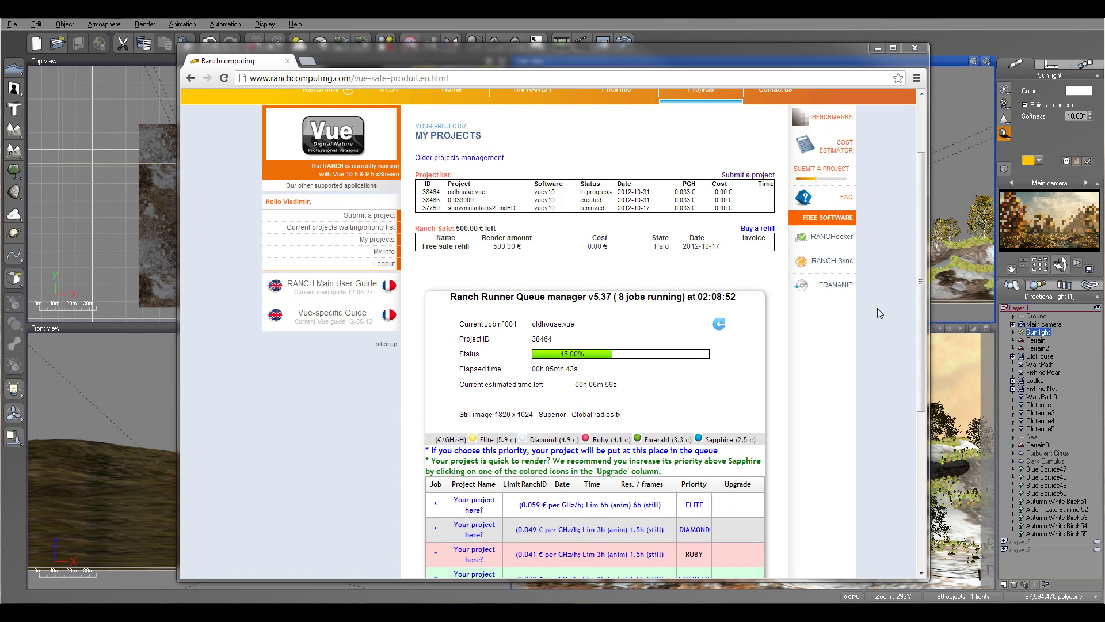
Follow the queue until oldhouse.vue shows Finished at 261.66 € and oldhouse.psd downloads.
scroll(893, 298, "down", 2)
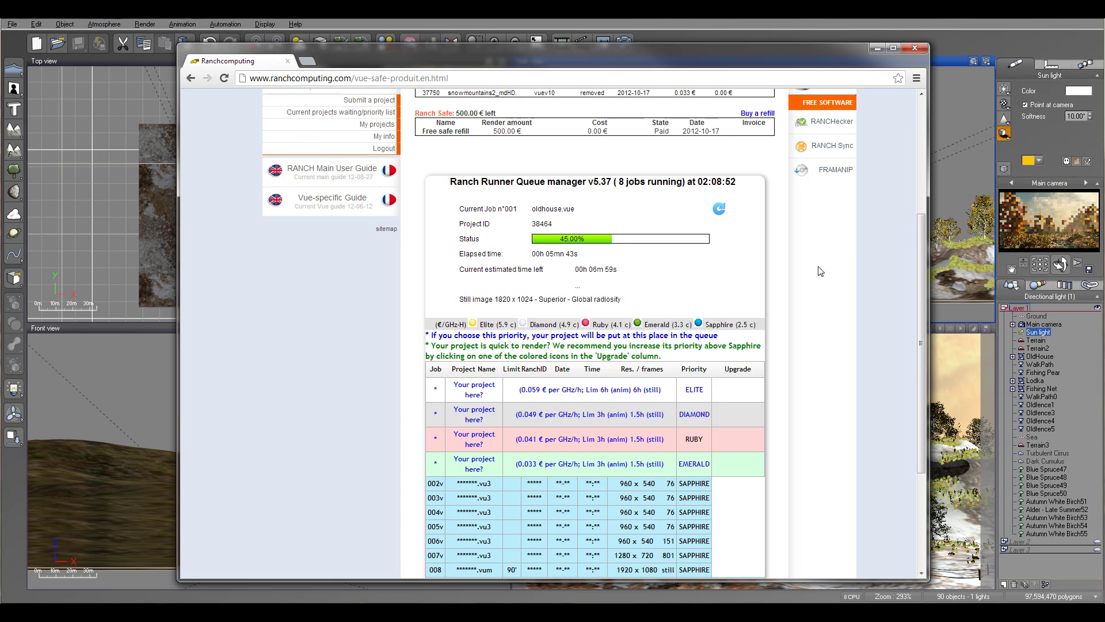
scroll(812, 275, "down", 1)
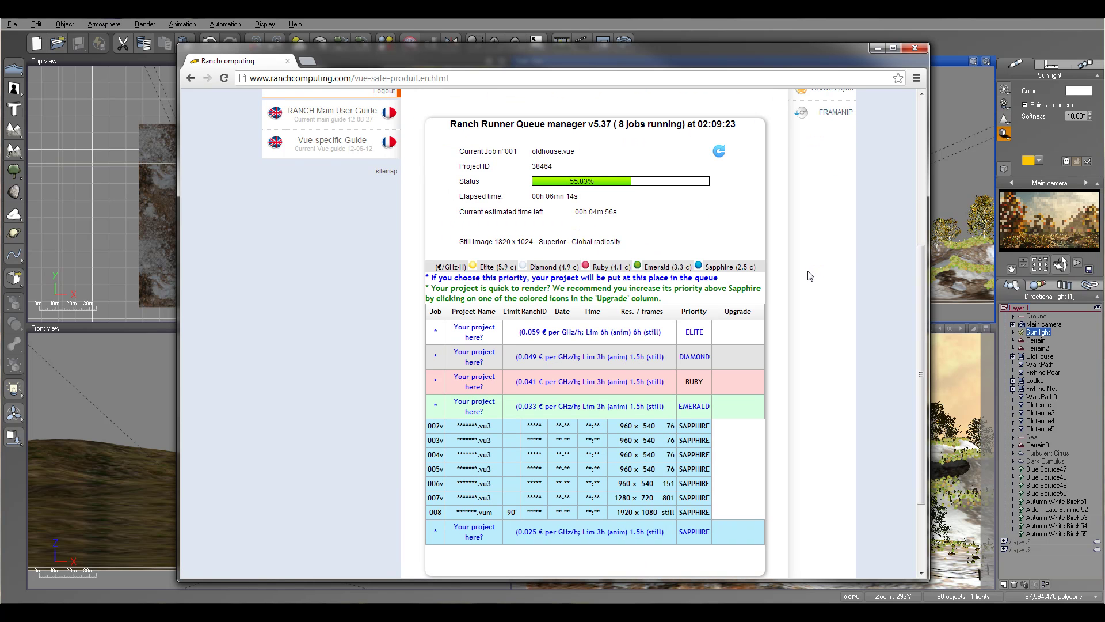
scroll(810, 275, "up", 2)
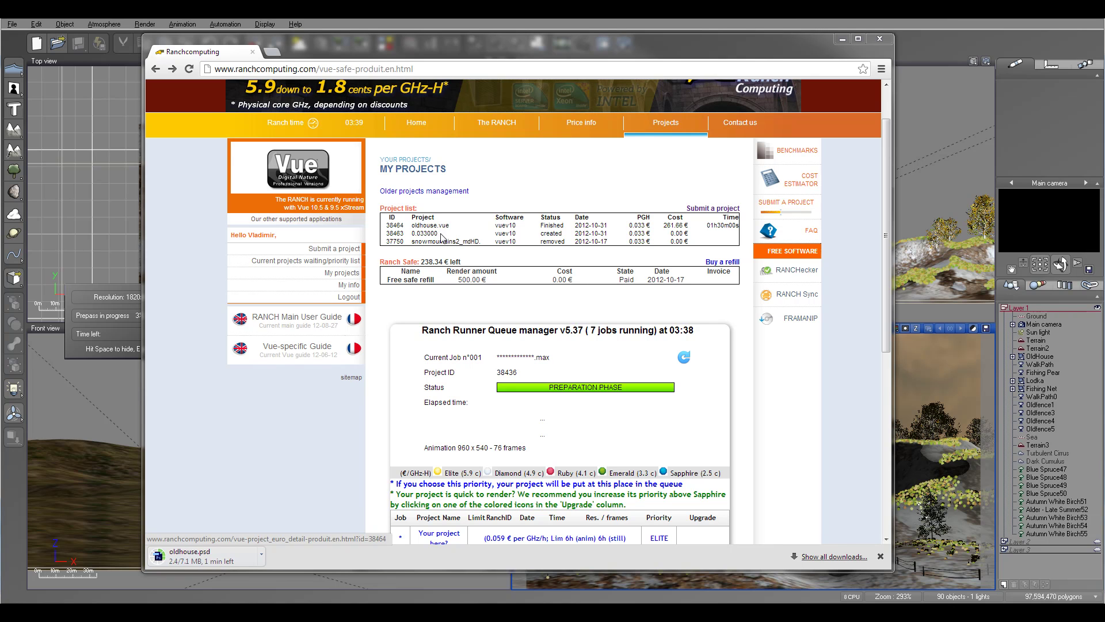
Glance at the local render in Vue, then watch the queue while oldhouse.psd downloads.
key("alt+Tab")
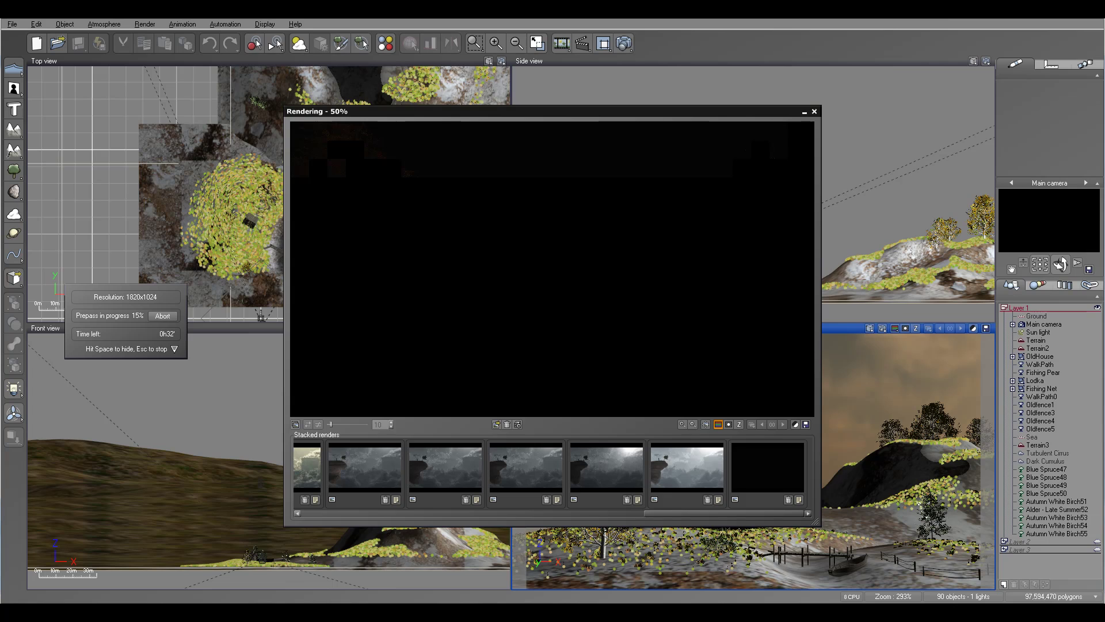
key("alt+Tab")
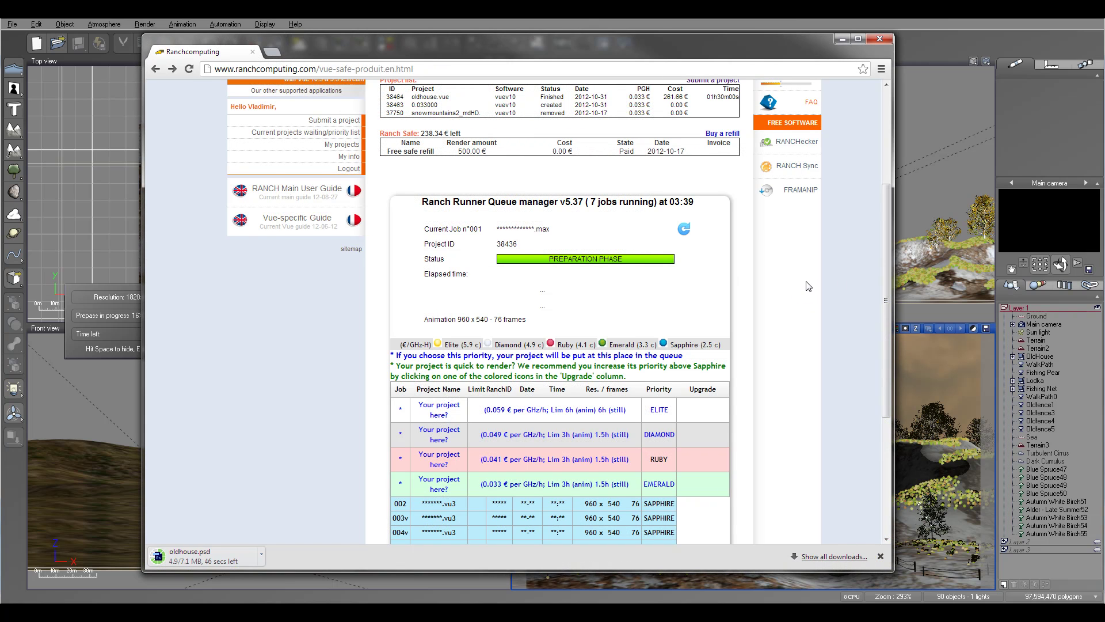
scroll(802, 282, "down", 1)
scroll(803, 279, "down", 1)
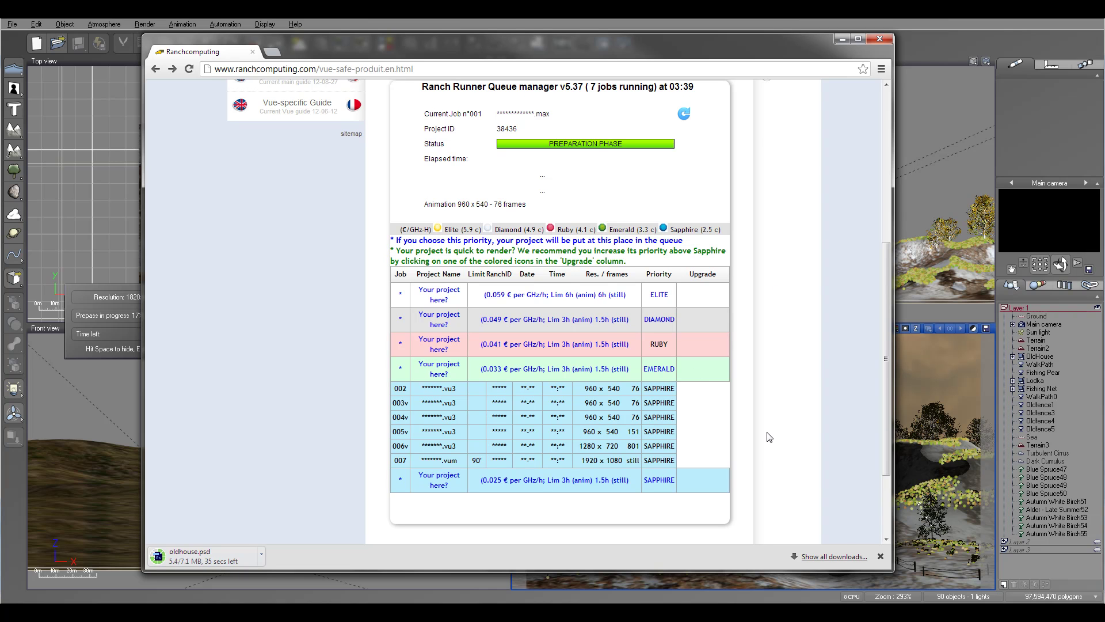
scroll(793, 397, "up", 1)
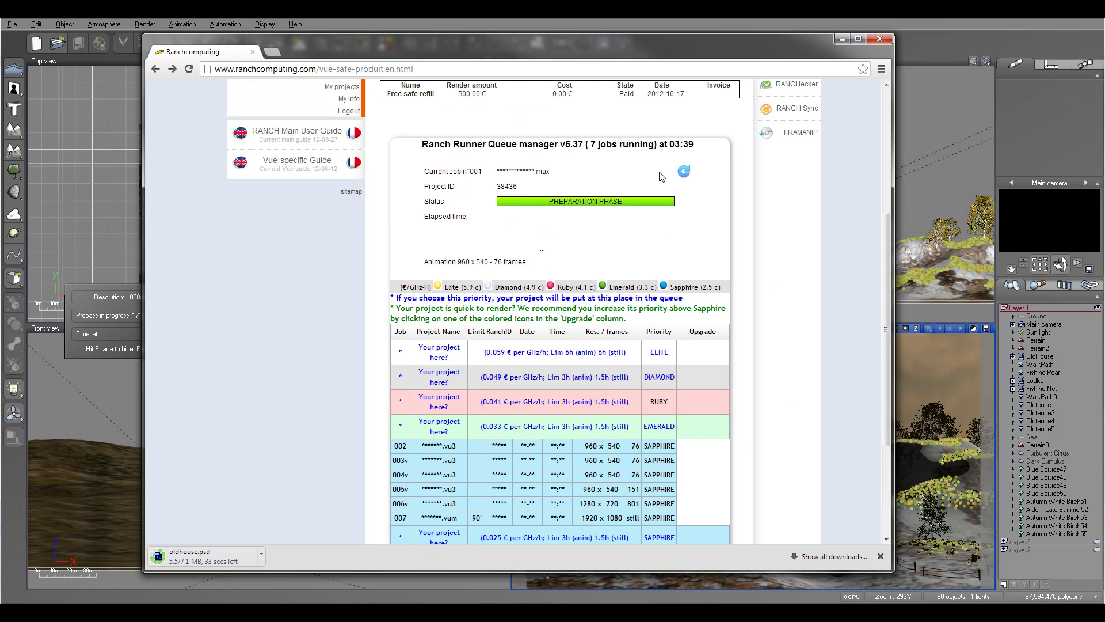
scroll(778, 357, "down", 1)
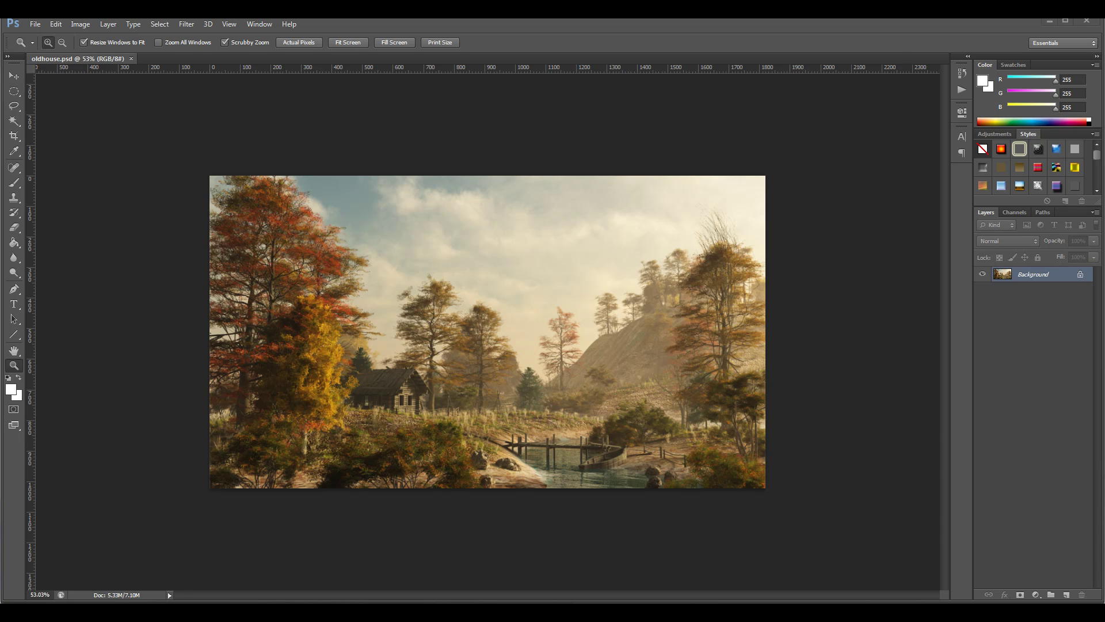
Bring the RANCH My Projects page back in front of Photoshop.
key("alt+Tab")
Look over the My Projects list and queue manager, then send Chrome behind the other windows.
scroll(824, 329, "up", 3)
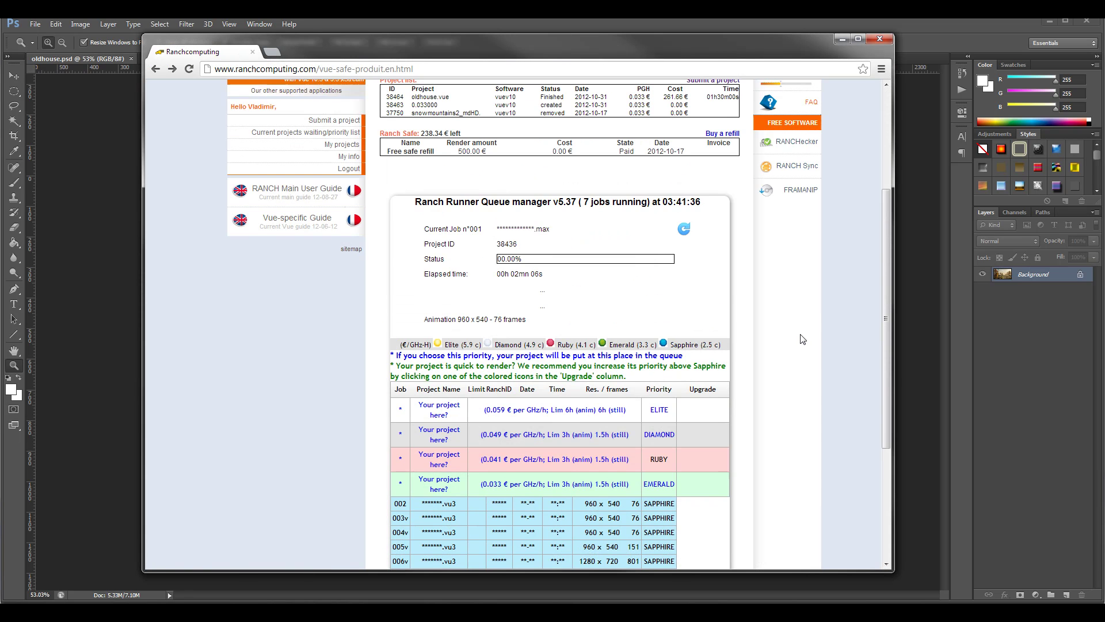
scroll(802, 339, "up", 2)
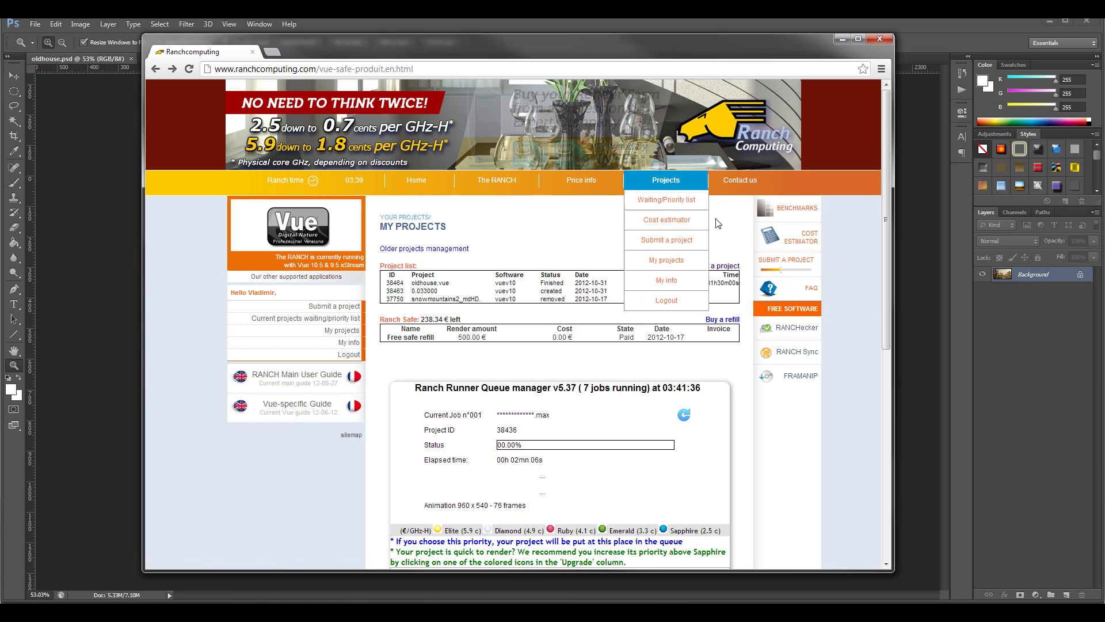
scroll(836, 308, "down", 5)
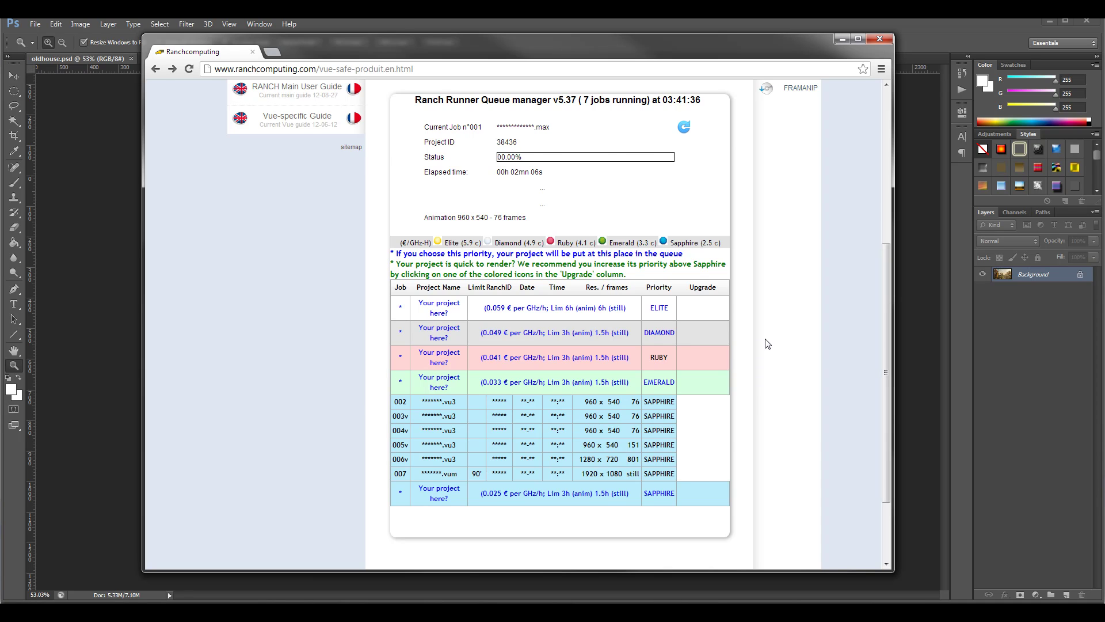
scroll(765, 344, "up", 1)
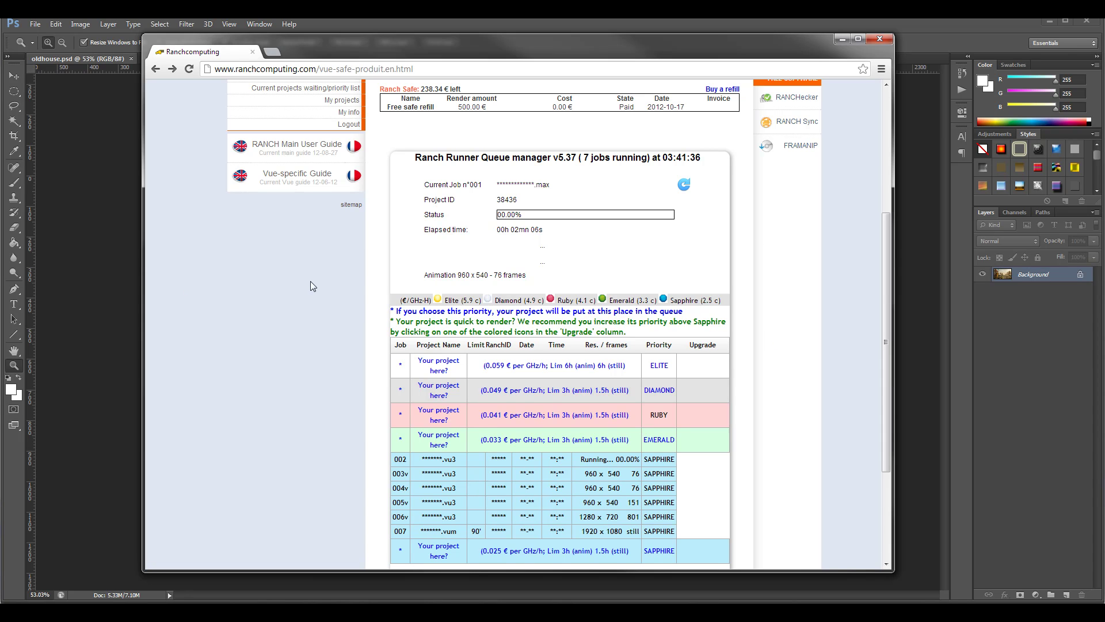
left_click(521, 29)
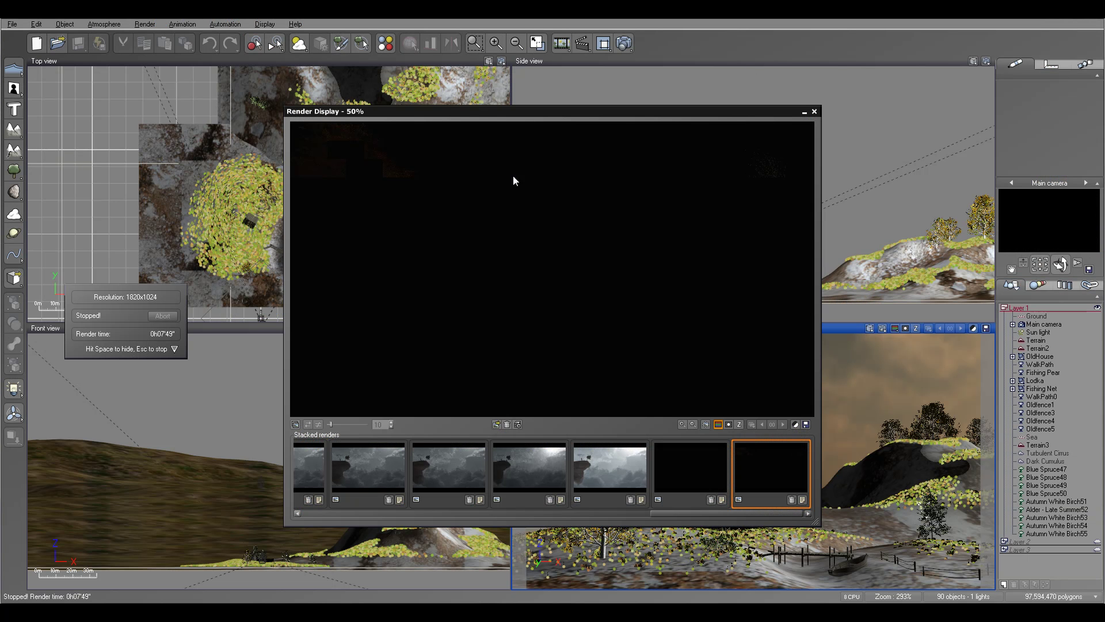
Close Vue's Render Display window to reveal the four lakeside scene viewports.
left_click(814, 112)
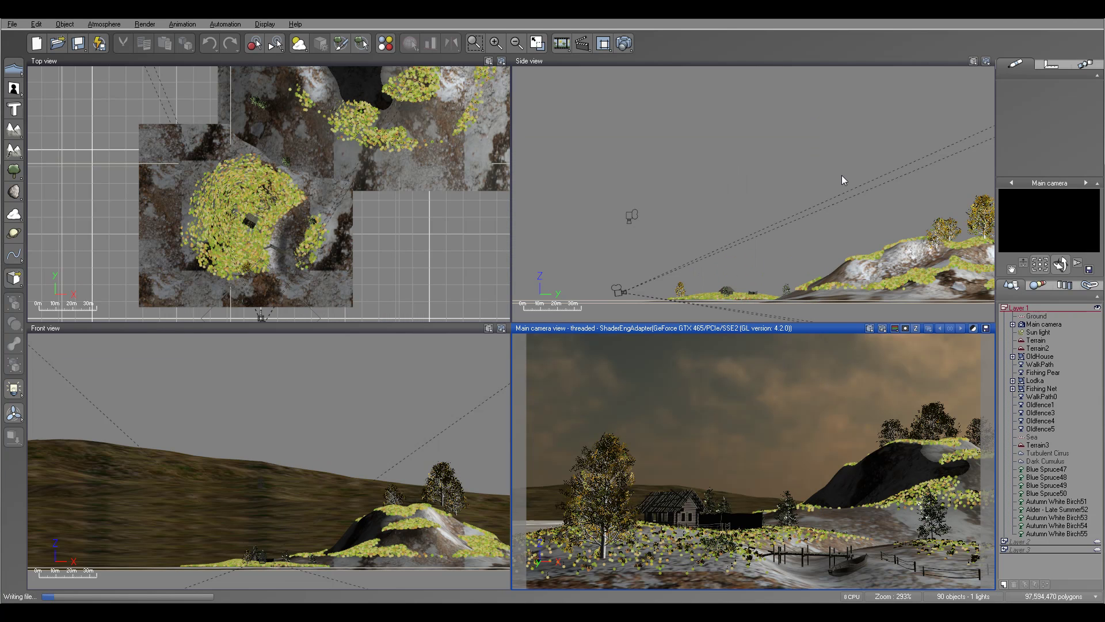